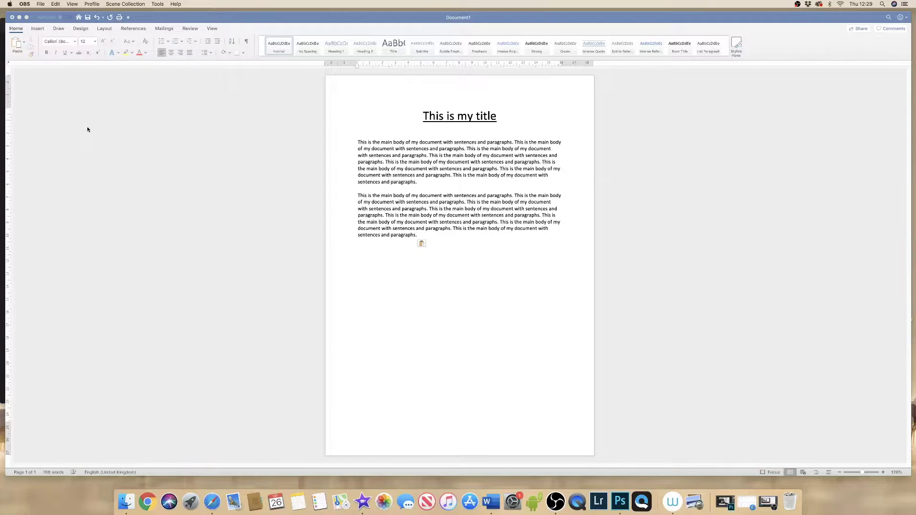
# Step: Bring the Word document with the underlined title 'This is my title' to the front
pyautogui.click(161, 20)
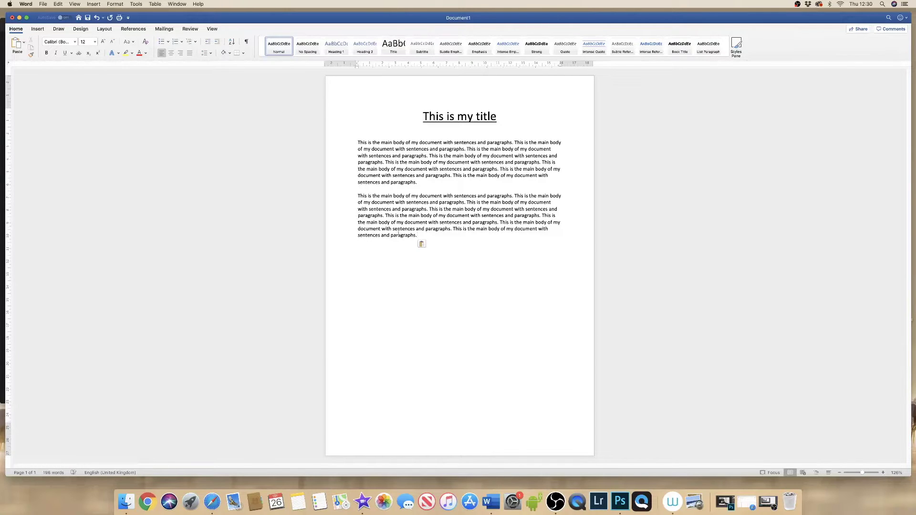
pyautogui.moveTo(420, 234); pyautogui.dragTo(360, 197)
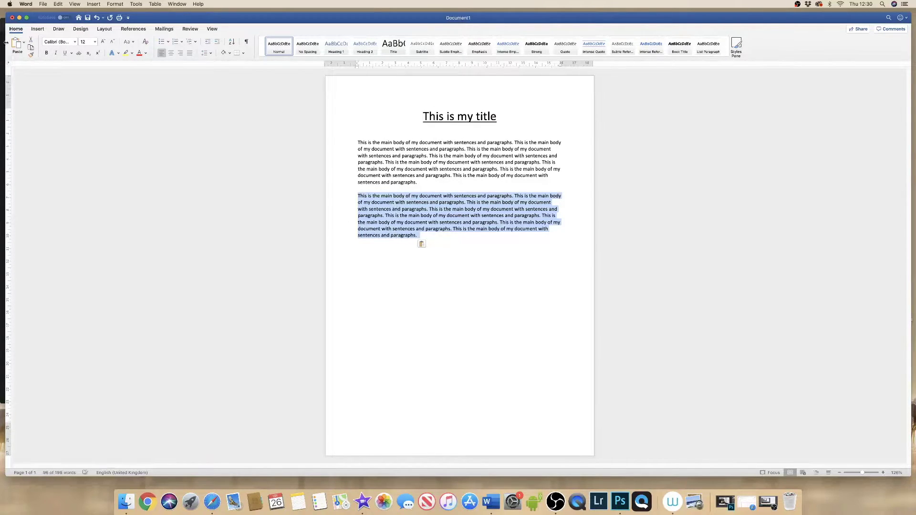
pyautogui.click(16, 30)
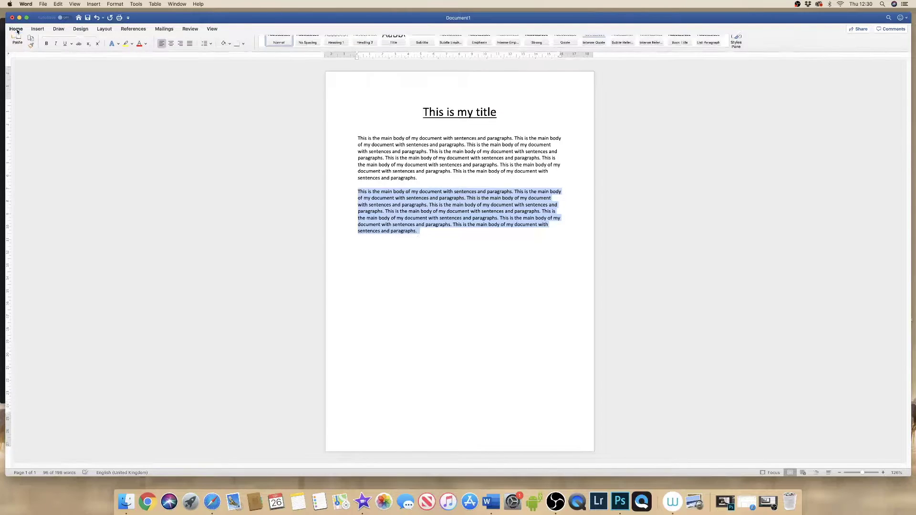
pyautogui.click(17, 30)
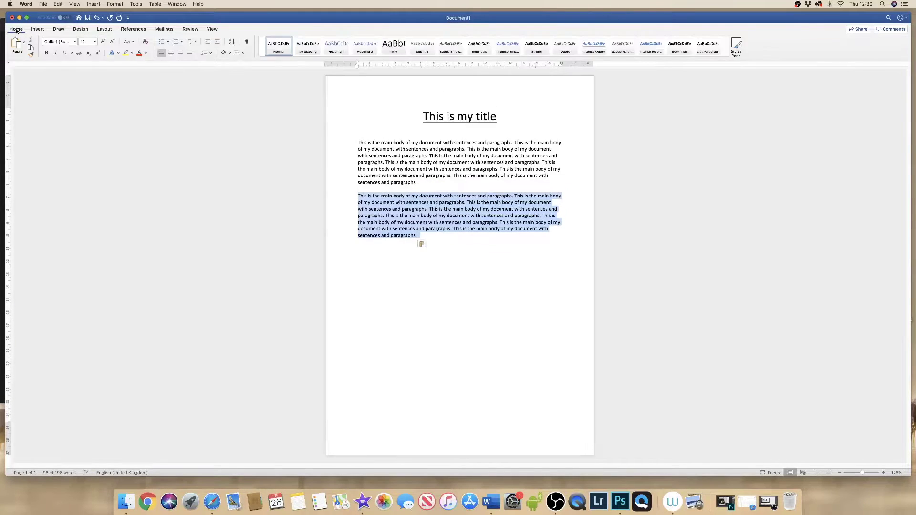
pyautogui.click(211, 54)
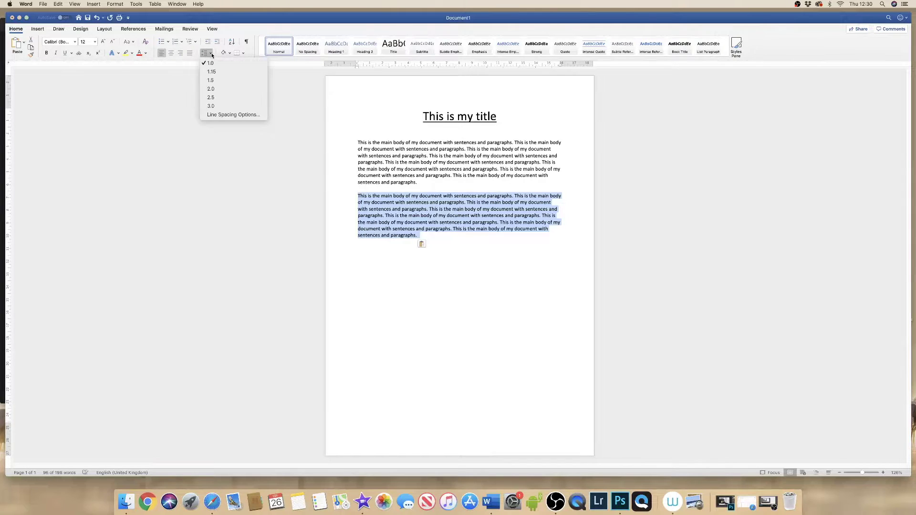
pyautogui.click(217, 91)
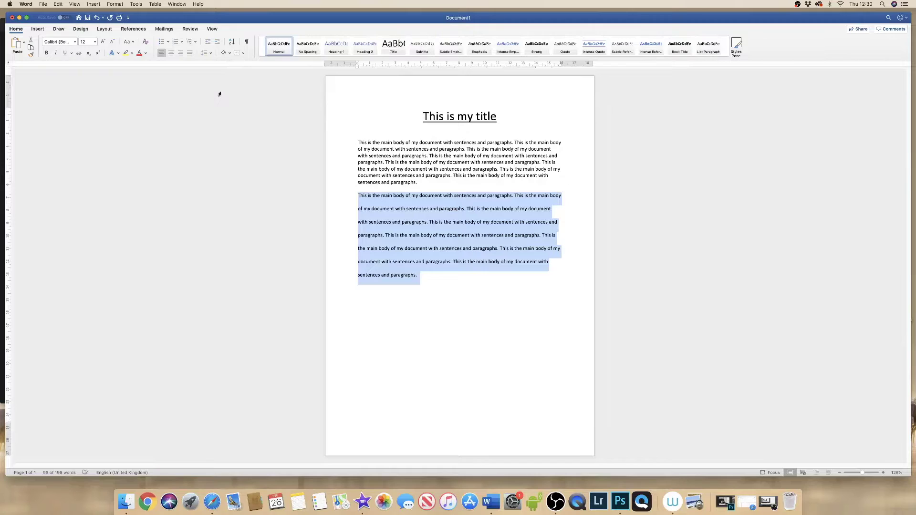
pyautogui.press('super+z')
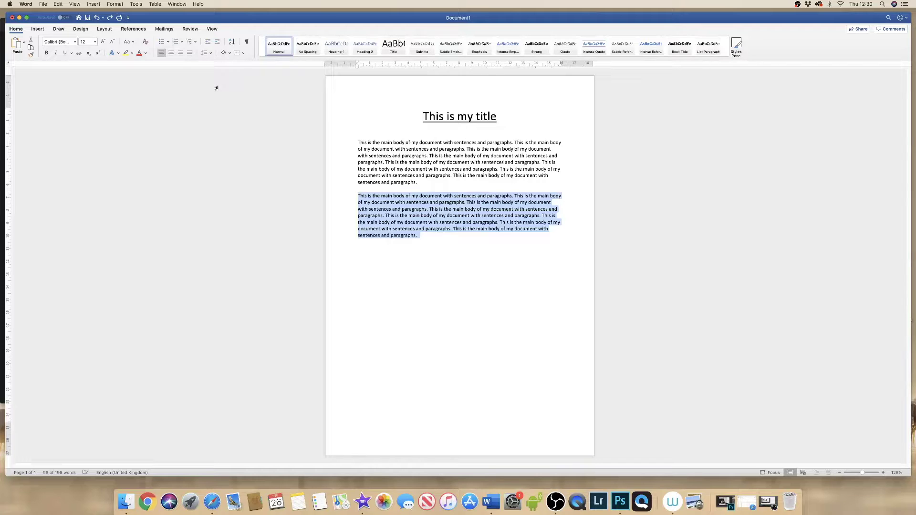
pyautogui.click(211, 54)
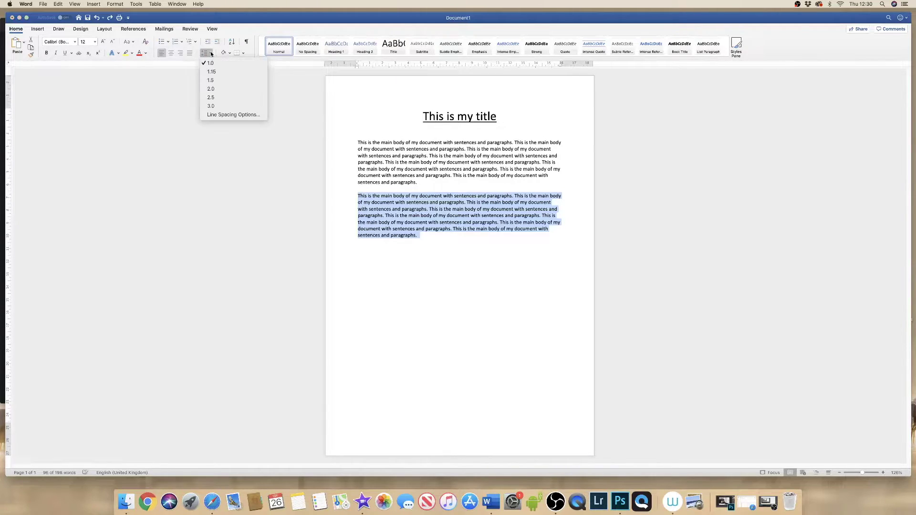
# Step: Try 0.5 multiple line spacing on the second paragraph, then undo it
pyautogui.click(217, 116)
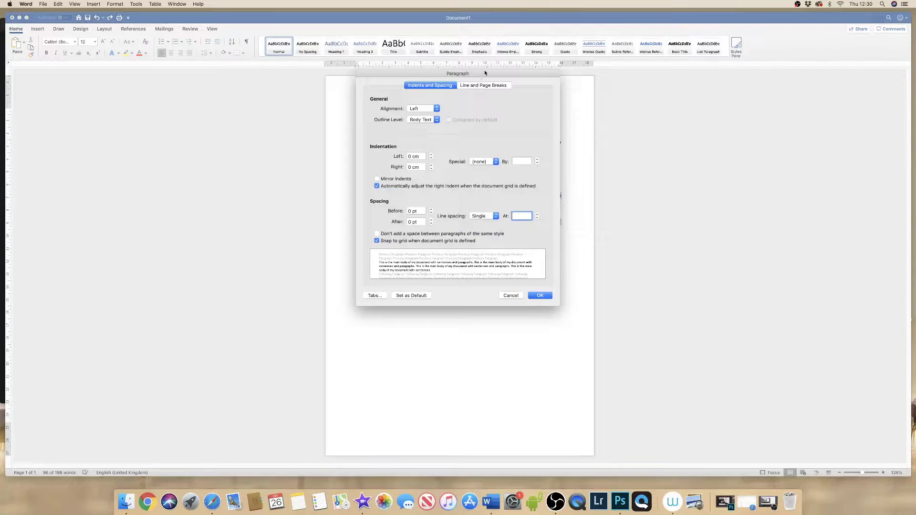
pyautogui.moveTo(485, 73); pyautogui.dragTo(241, 75)
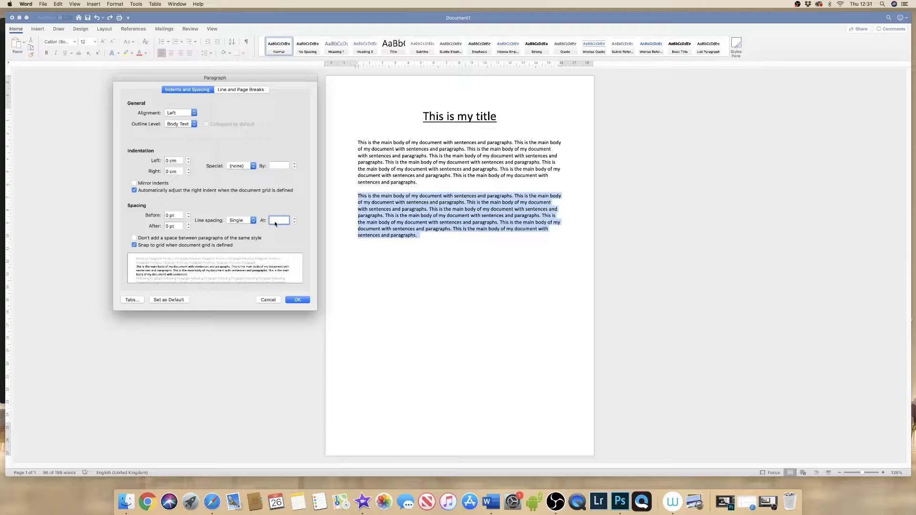
pyautogui.write('0.5')
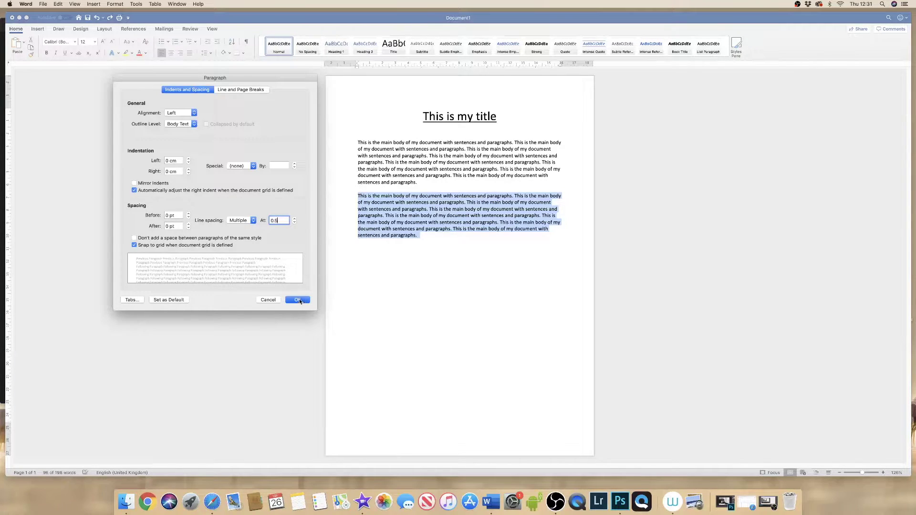
pyautogui.click(298, 300)
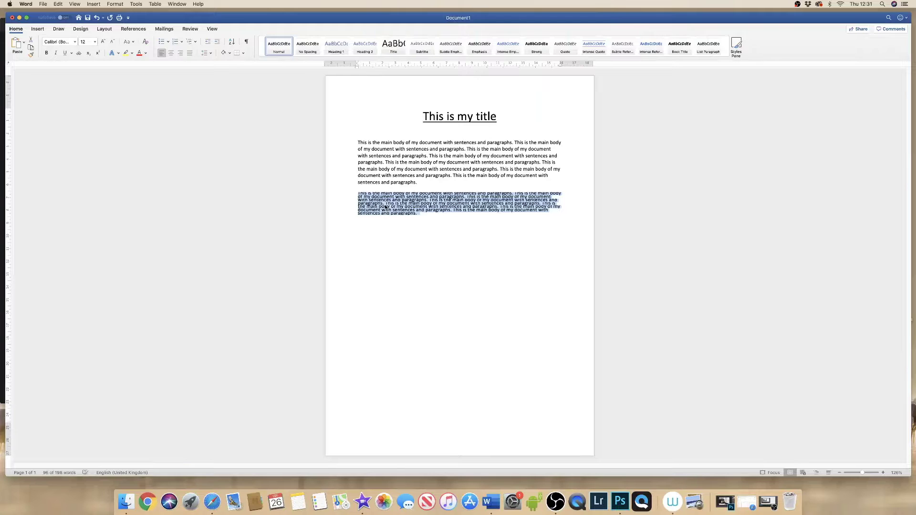
pyautogui.press('super+z')
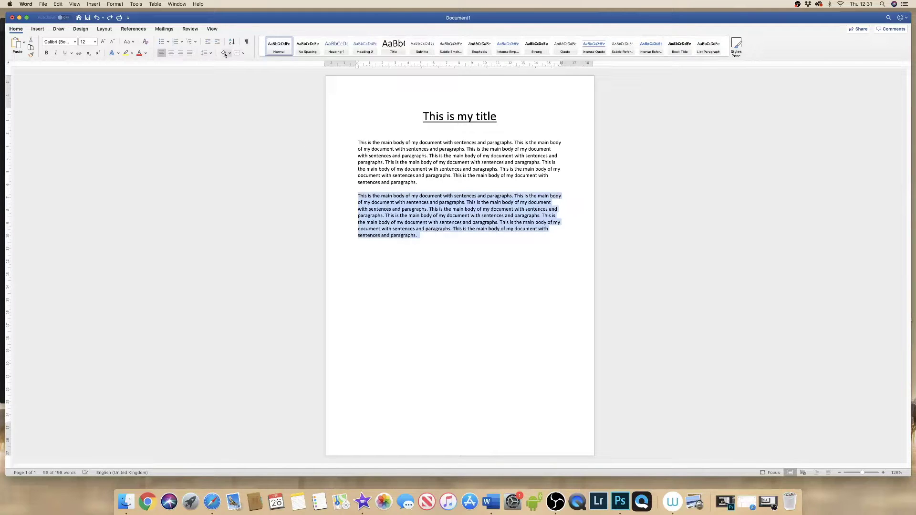
# Step: Apply 0.8 multiple line spacing to the second paragraph, then undo it
pyautogui.click(210, 54)
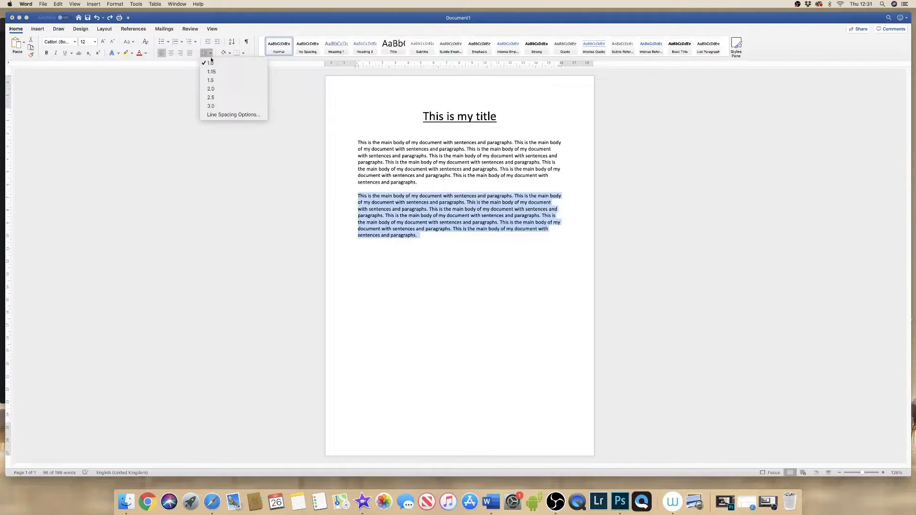
pyautogui.click(216, 115)
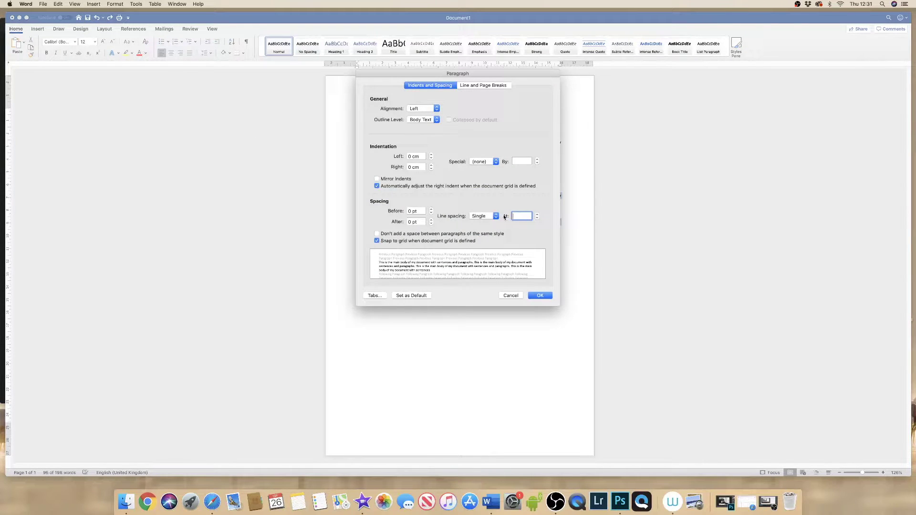
pyautogui.write('0')
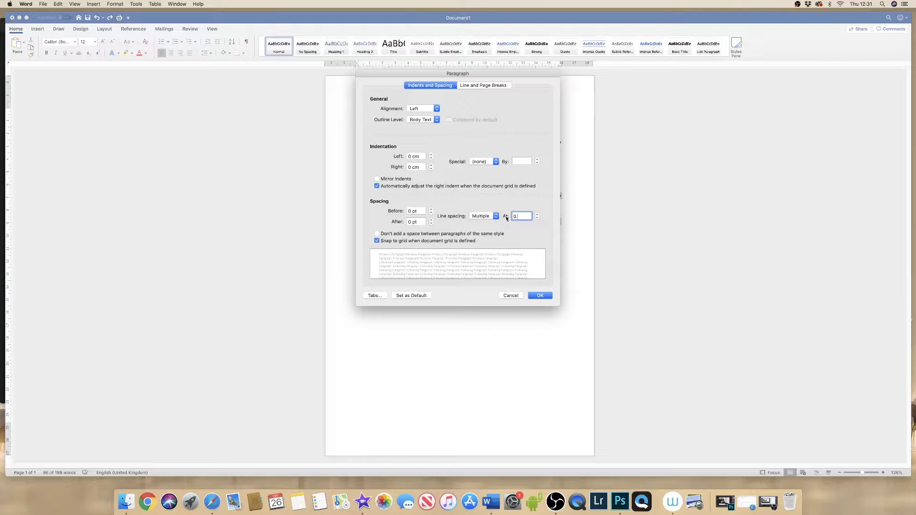
pyautogui.write('.8')
pyautogui.click(539, 296)
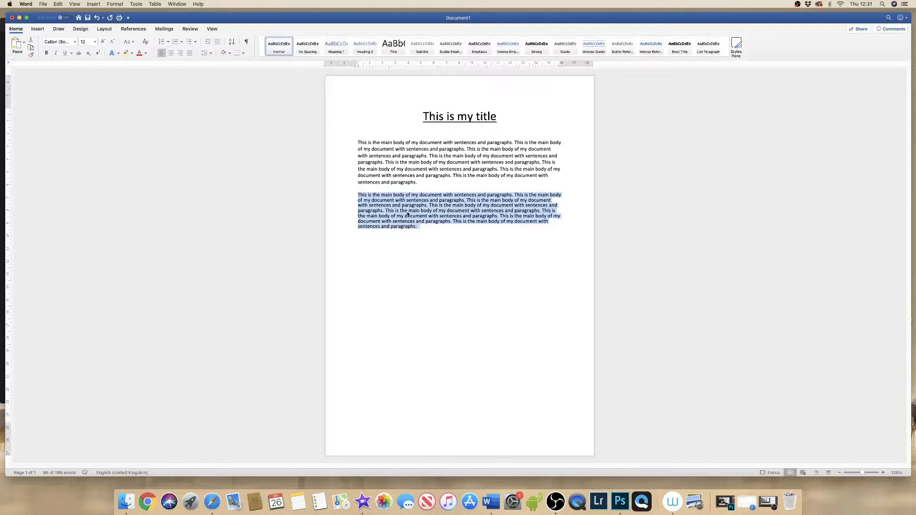
pyautogui.press('super+z')
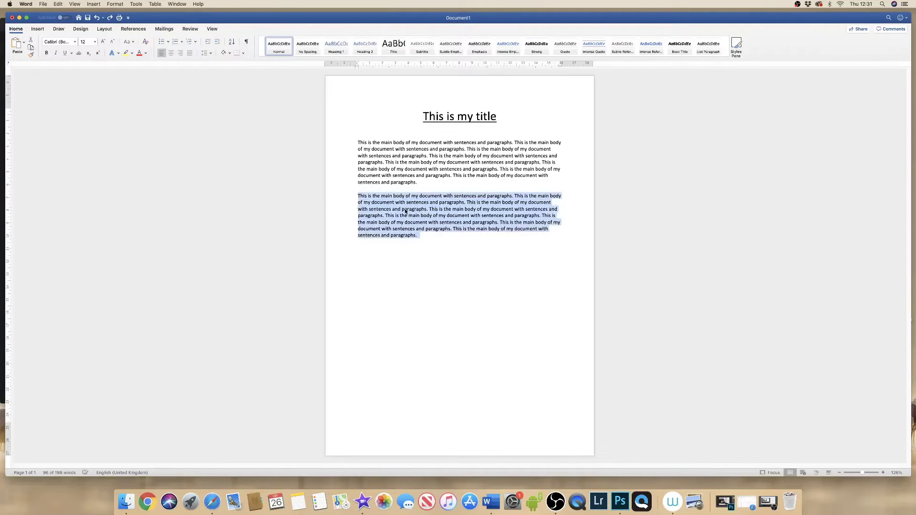
# Step: Apply double spacing to the last lines of the second paragraph
pyautogui.click(420, 253)
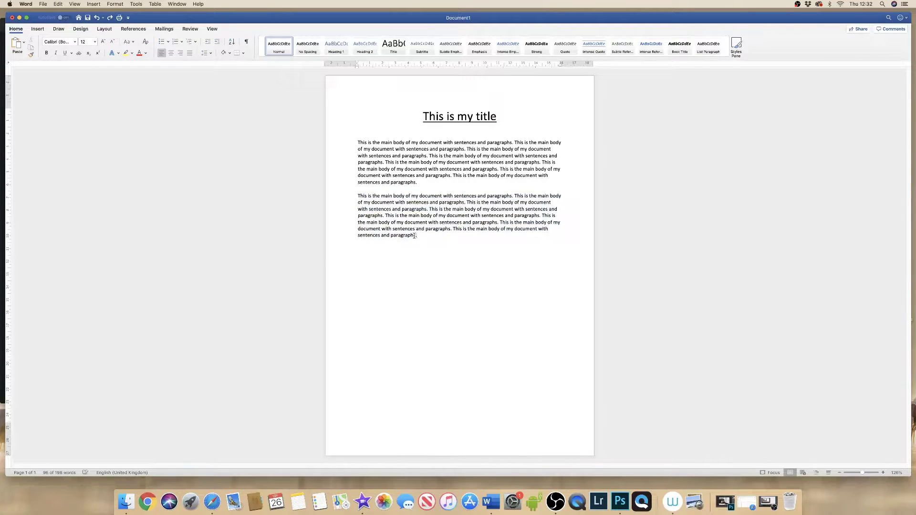
pyautogui.moveTo(418, 235); pyautogui.dragTo(386, 215)
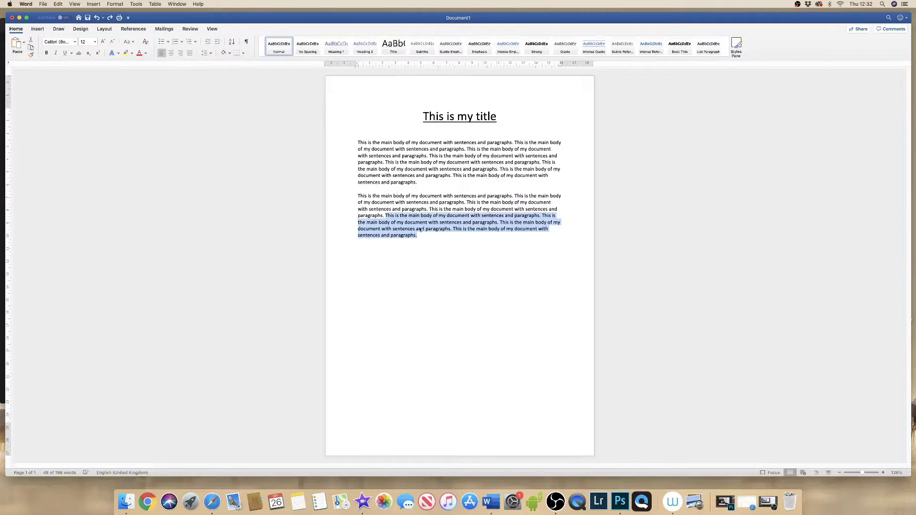
pyautogui.click(211, 53)
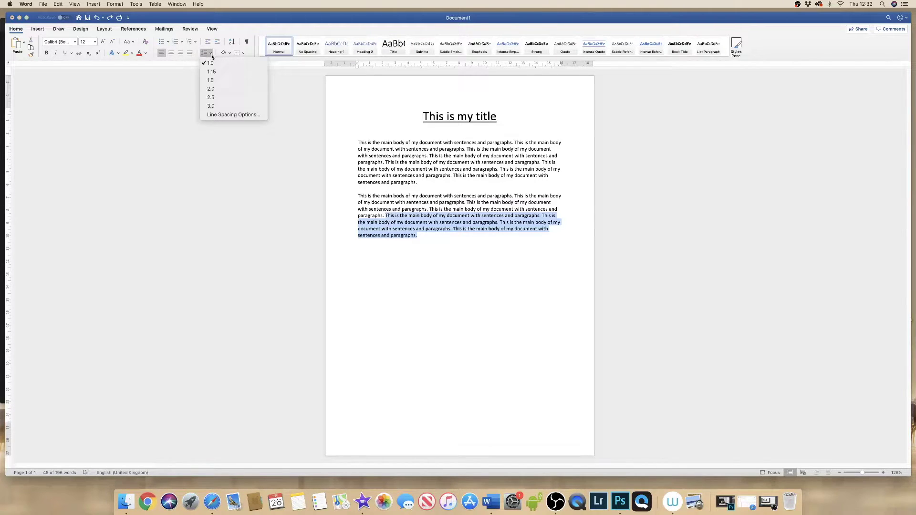
pyautogui.click(211, 89)
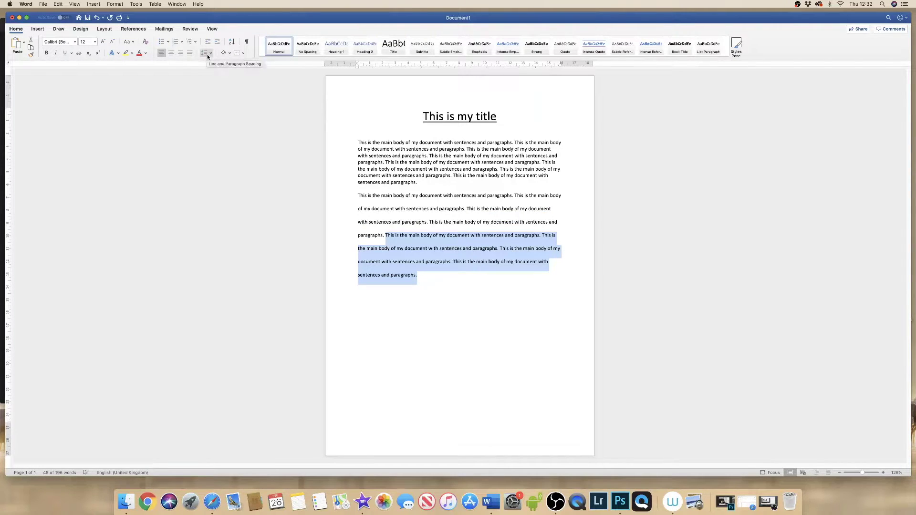
# Step: Undo the double spacing and break the second paragraph into two paragraphs
pyautogui.press('super+z')
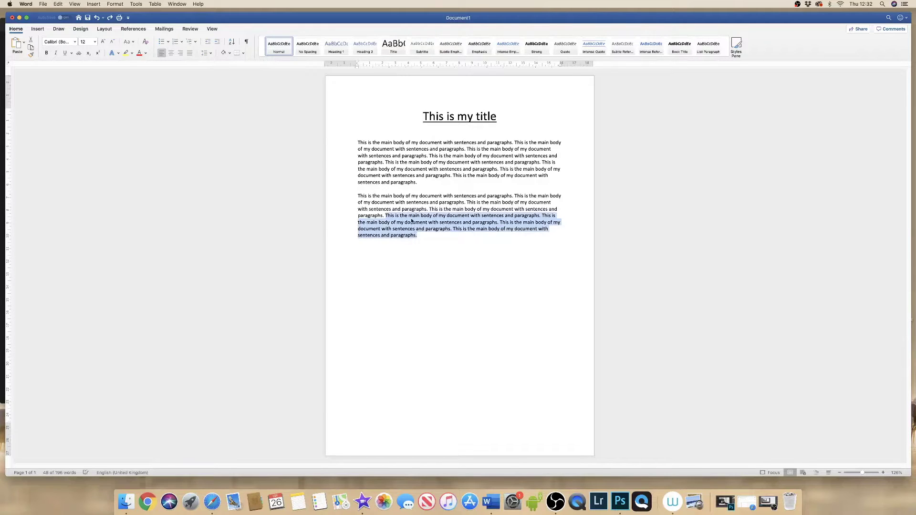
pyautogui.click(387, 216)
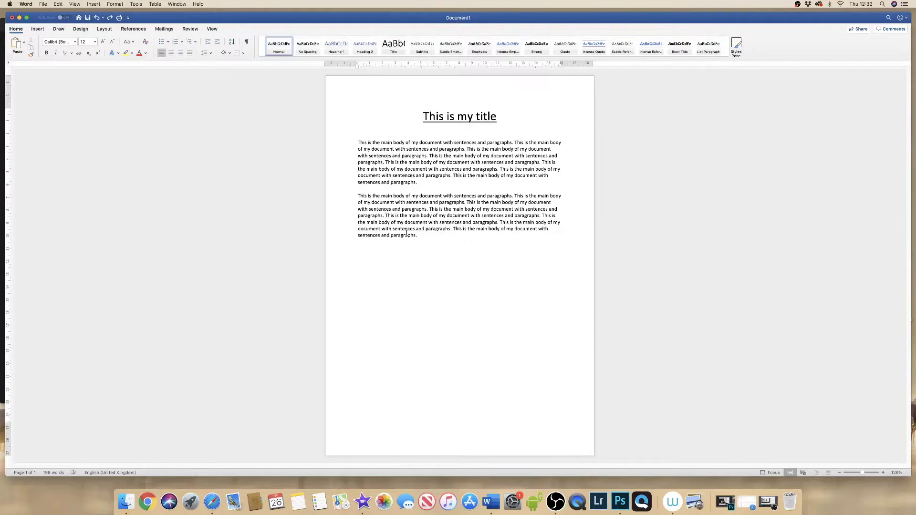
pyautogui.press('Return')
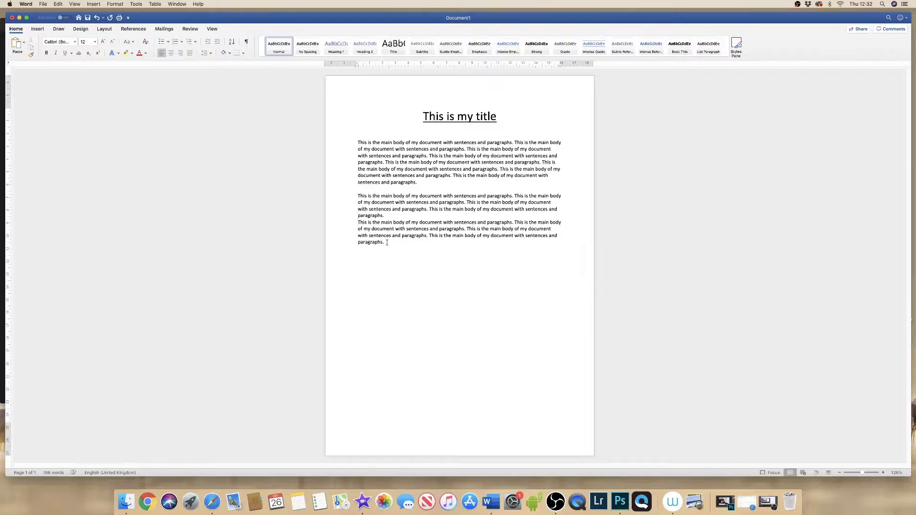
pyautogui.moveTo(387, 243); pyautogui.dragTo(359, 223)
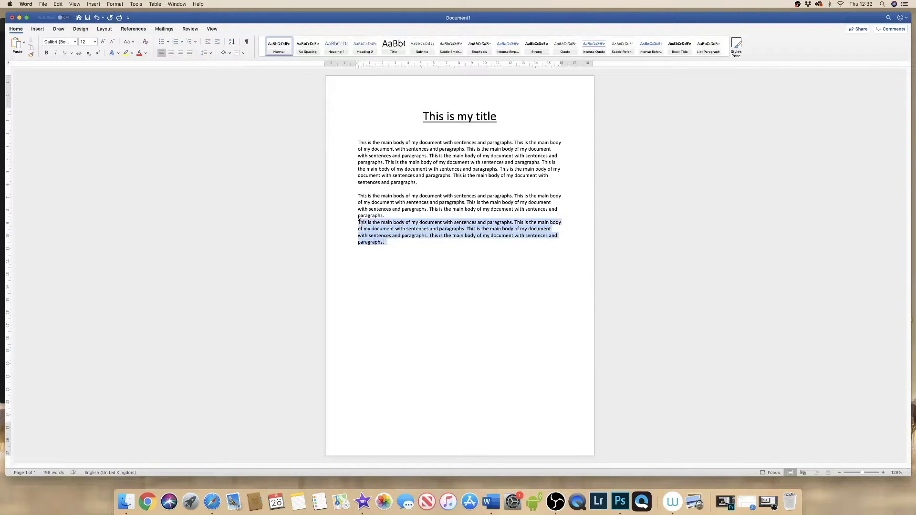
pyautogui.click(206, 53)
pyautogui.click(210, 89)
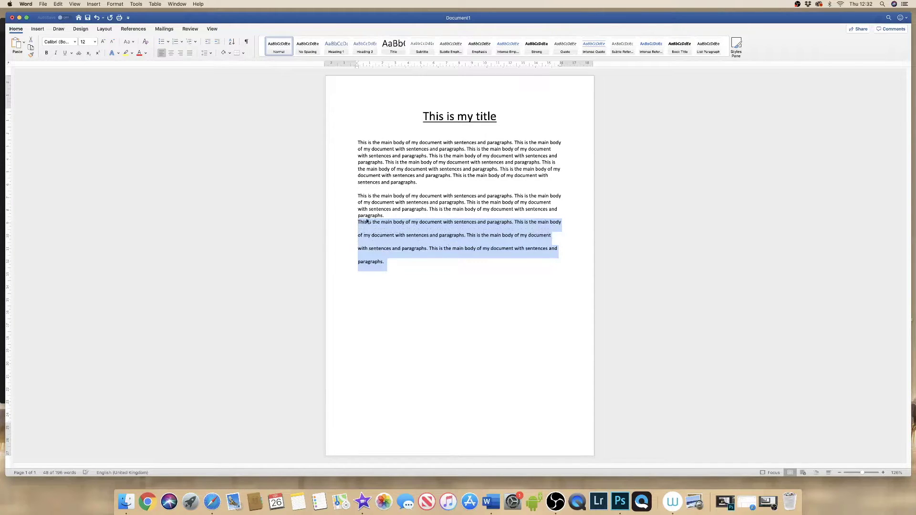
pyautogui.click(398, 265)
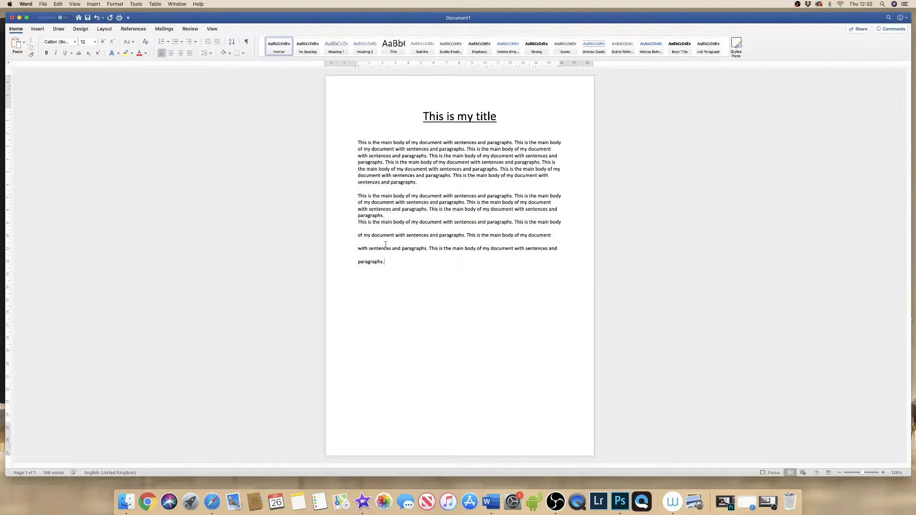
pyautogui.press('super+z')
pyautogui.press('super+z')
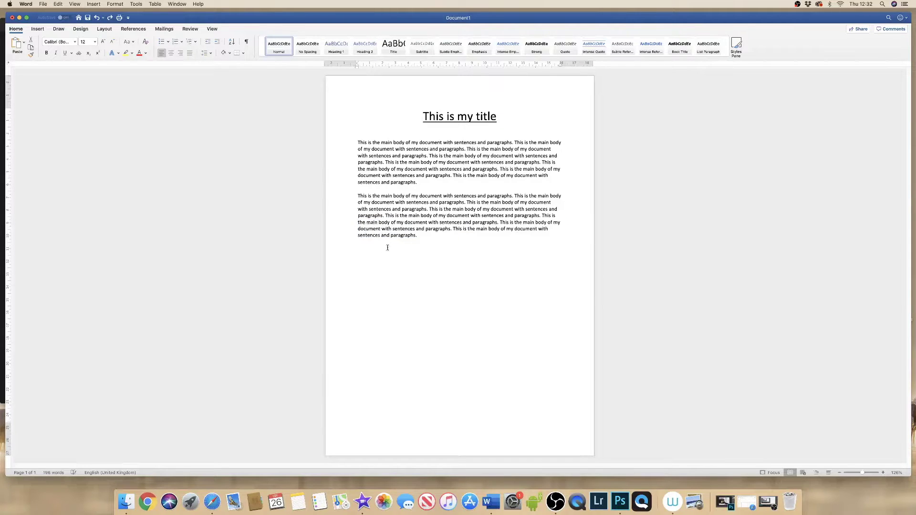
pyautogui.moveTo(420, 236); pyautogui.dragTo(386, 216)
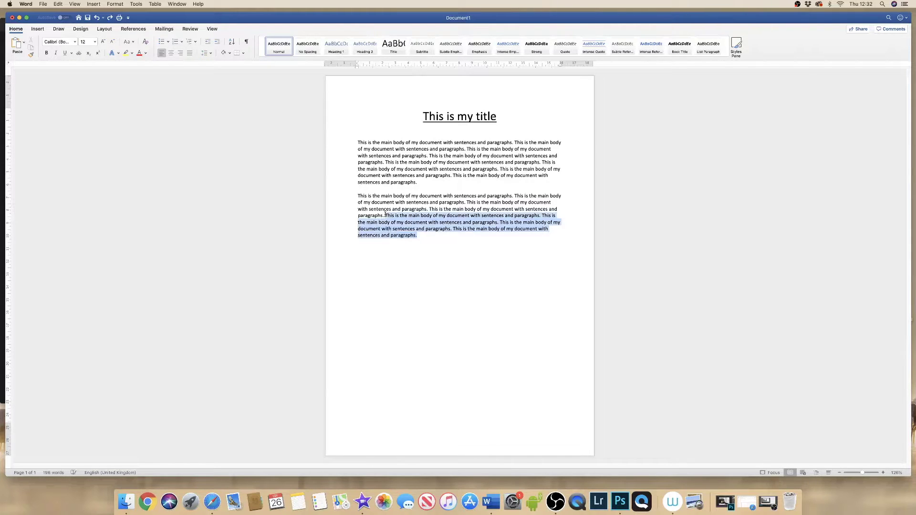
pyautogui.moveTo(385, 214); pyautogui.dragTo(359, 215)
pyautogui.click(206, 53)
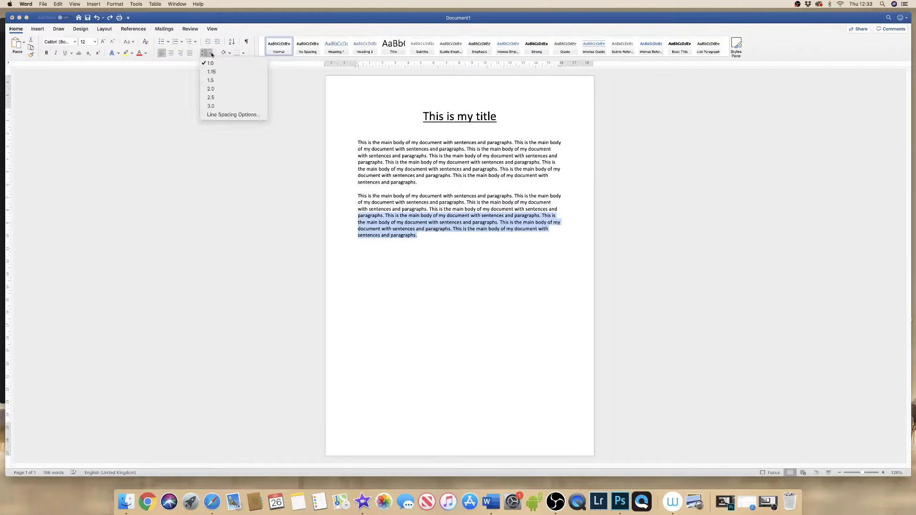
pyautogui.click(209, 92)
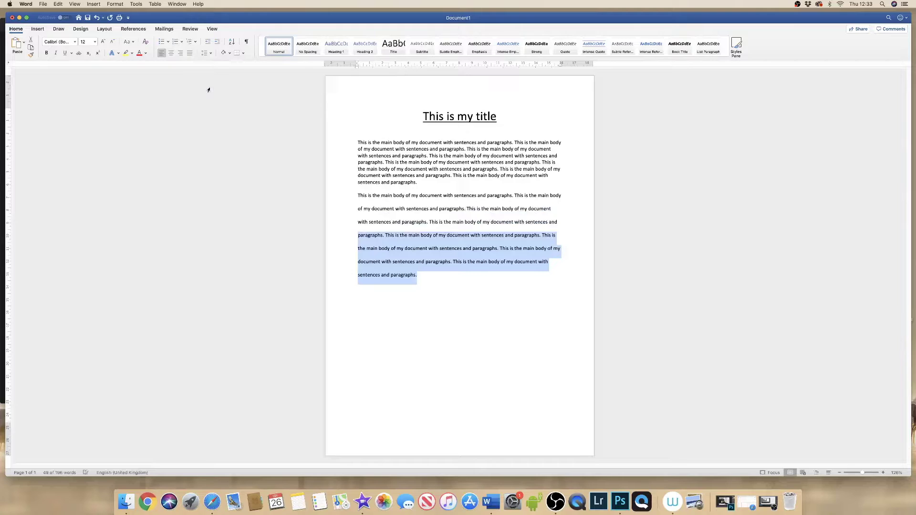
pyautogui.press('super+z')
pyautogui.click(424, 239)
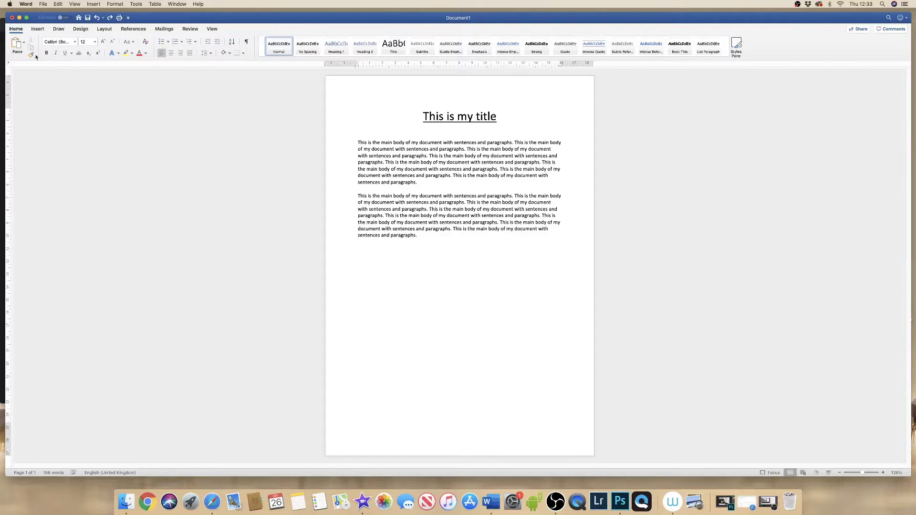
# Step: Draw a wide horizontal text box below the second paragraph, then select that paragraph
pyautogui.click(38, 30)
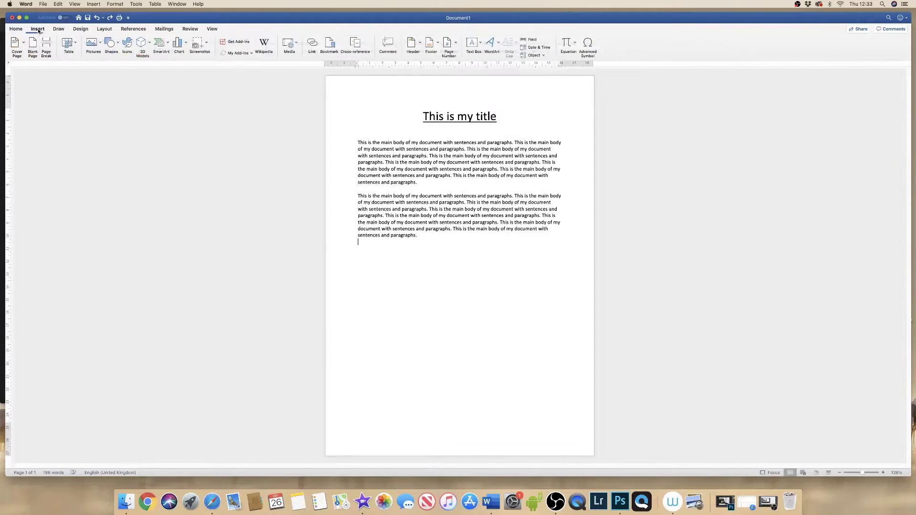
pyautogui.click(481, 45)
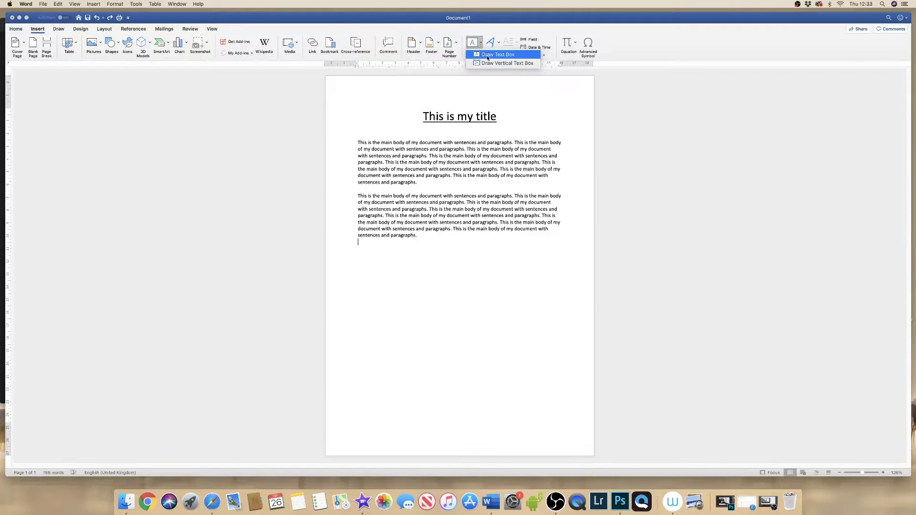
pyautogui.click(488, 55)
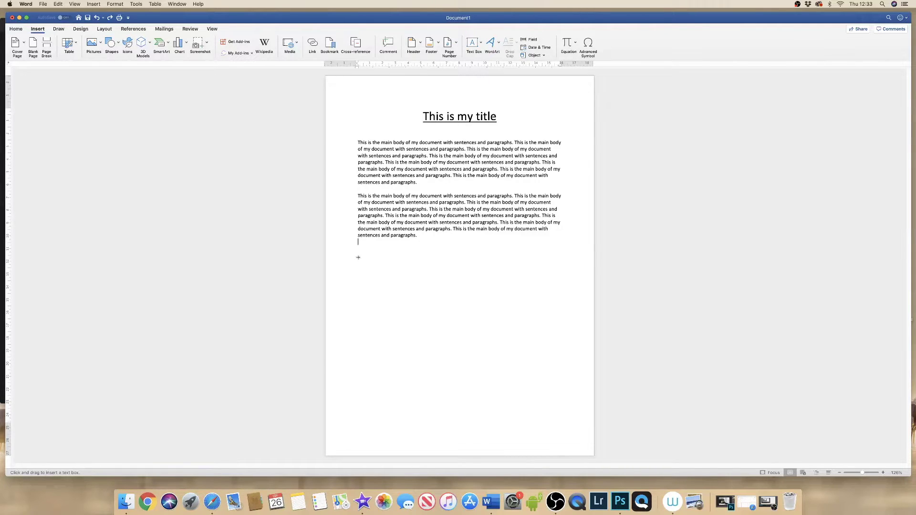
pyautogui.moveTo(358, 258)
pyautogui.mouseDown()
pyautogui.moveTo(397, 306)
pyautogui.moveTo(566, 329)
pyautogui.mouseUp()
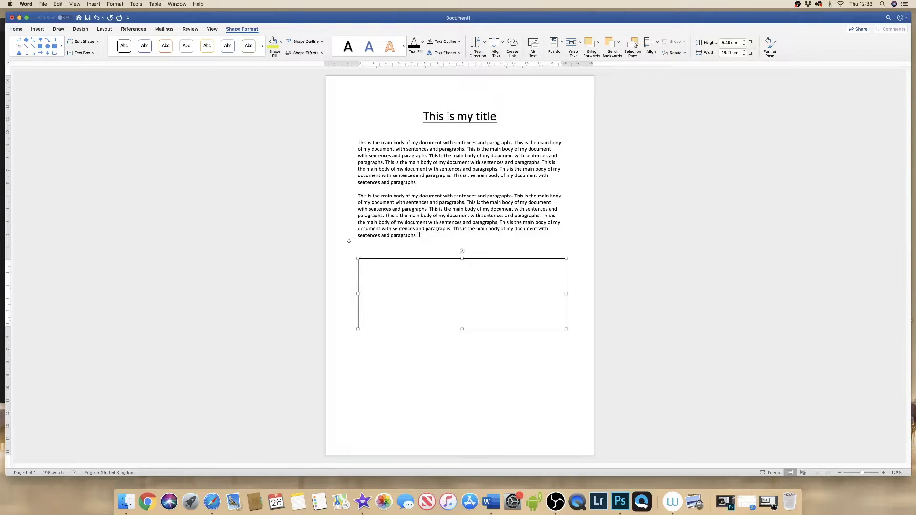
pyautogui.moveTo(419, 235); pyautogui.dragTo(359, 197)
pyautogui.press('super+c')
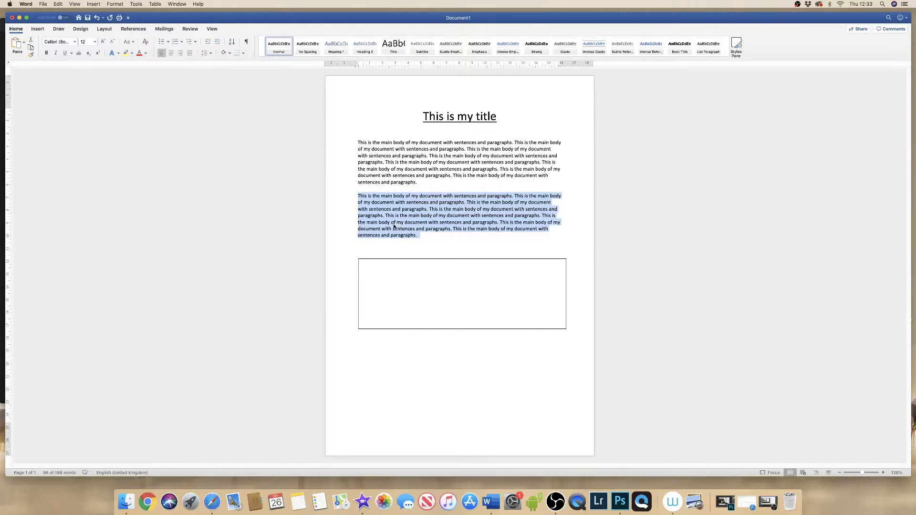
# Step: Paste the copied paragraph into the text box and shorten the box slightly from the bottom
pyautogui.click(380, 270)
pyautogui.click(372, 270)
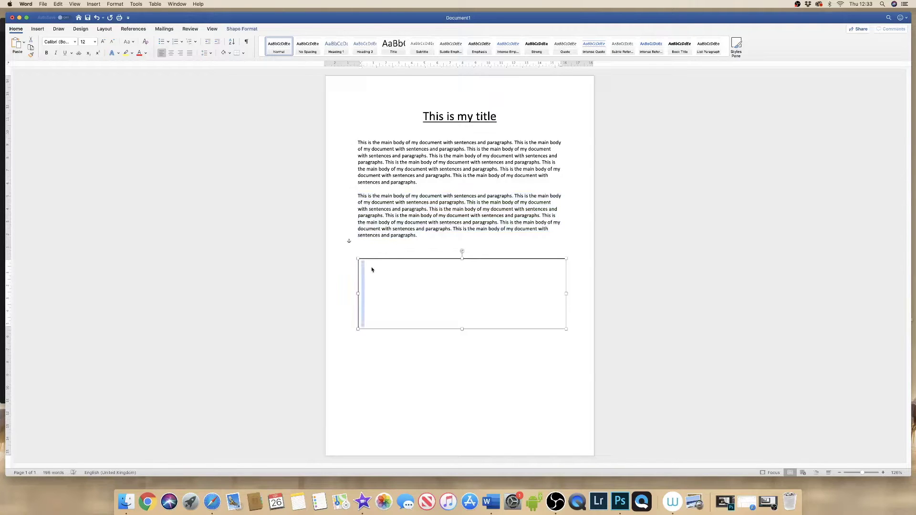
pyautogui.click(369, 265)
pyautogui.press('super+v')
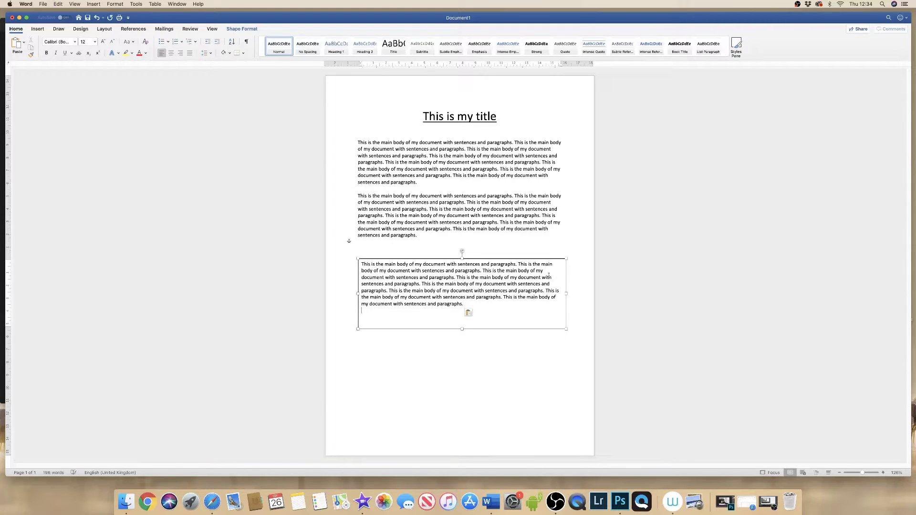
pyautogui.moveTo(462, 331)
pyautogui.mouseDown()
pyautogui.moveTo(462, 314)
pyautogui.moveTo(458, 364)
pyautogui.moveTo(462, 321)
pyautogui.mouseUp()
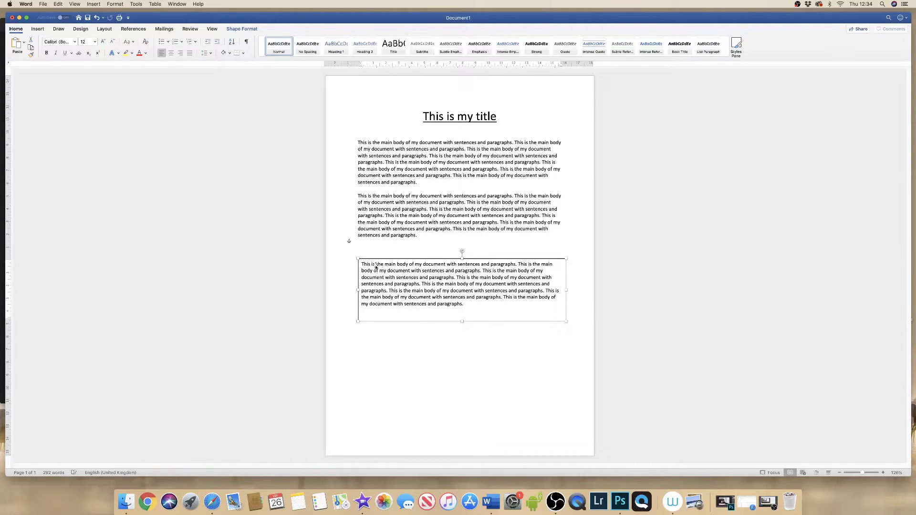
# Step: Narrow the text box into a taller column showing all its text, nudging it down-right
pyautogui.click(462, 321)
pyautogui.moveTo(566, 290); pyautogui.dragTo(470, 292)
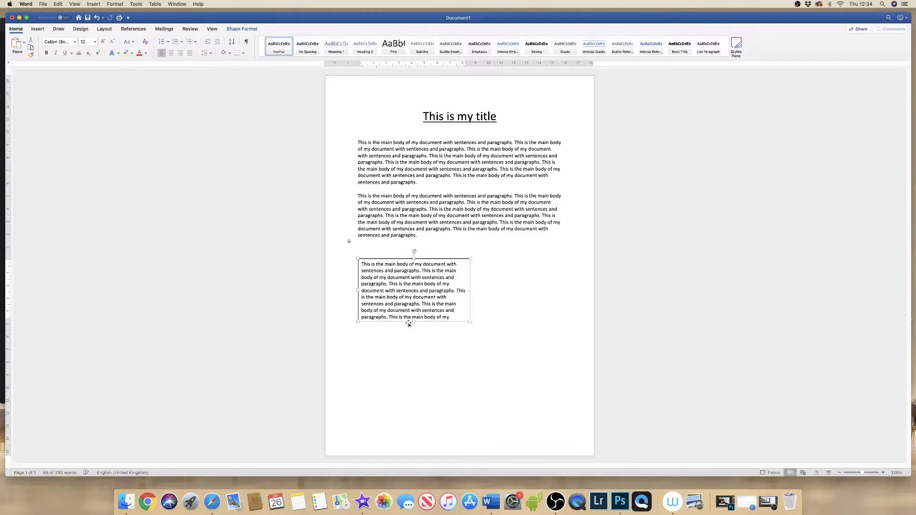
pyautogui.moveTo(414, 321); pyautogui.dragTo(413, 359)
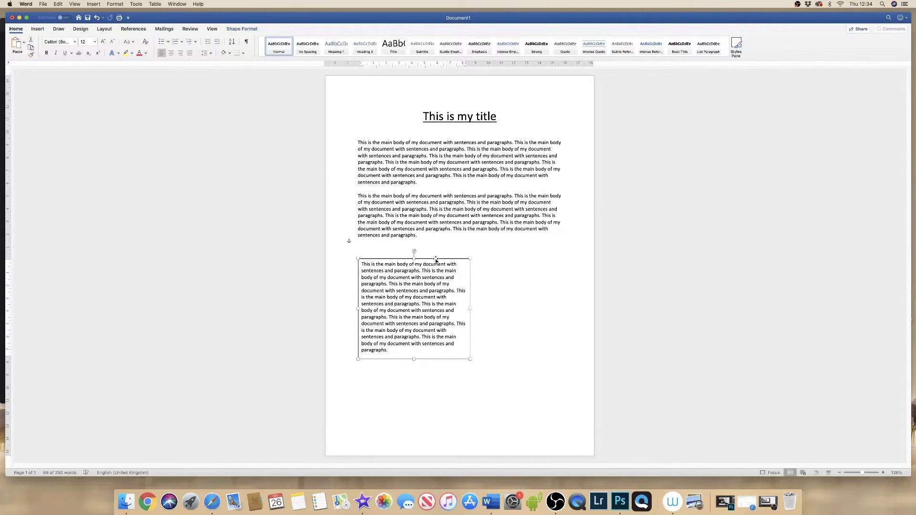
pyautogui.moveTo(435, 260)
pyautogui.mouseDown()
pyautogui.moveTo(441, 253)
pyautogui.moveTo(459, 273)
pyautogui.moveTo(494, 275)
pyautogui.moveTo(446, 275)
pyautogui.moveTo(432, 259)
pyautogui.mouseUp()
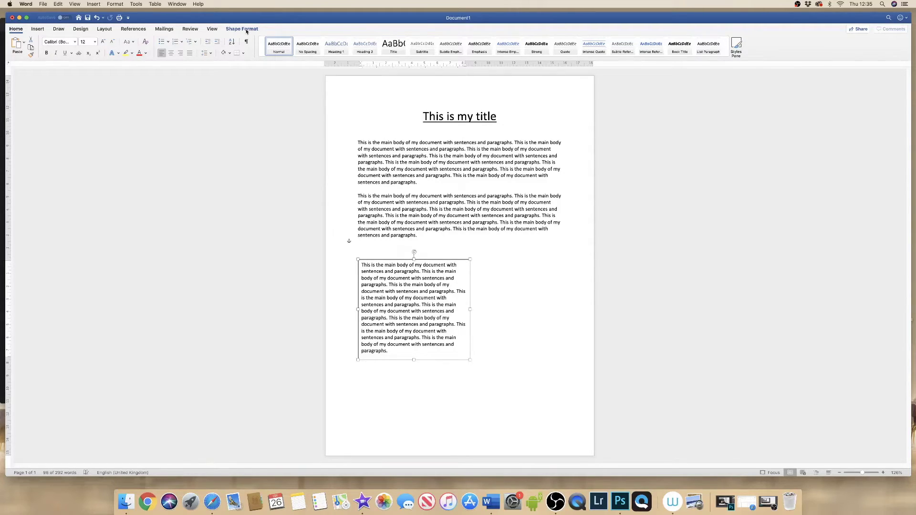
# Step: Set the text box wrapping to Tight and move it up beneath the second paragraph
pyautogui.click(502, 289)
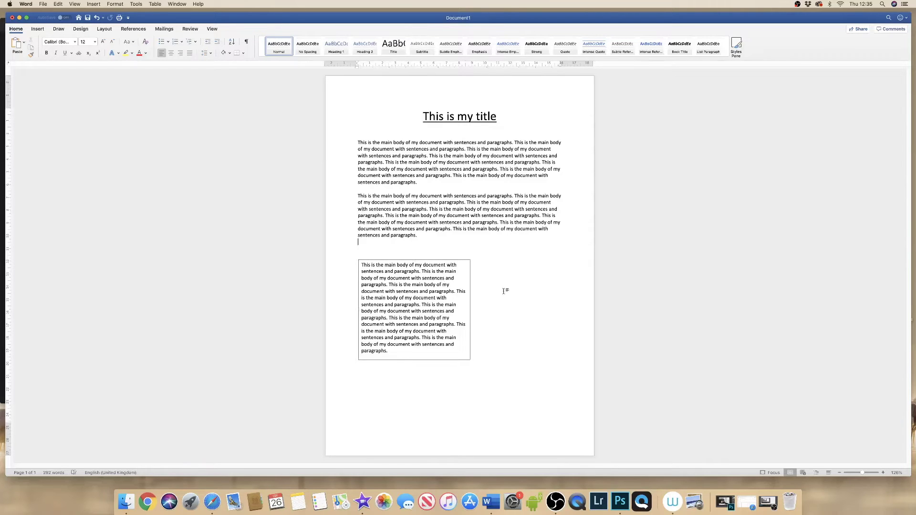
pyautogui.click(430, 285)
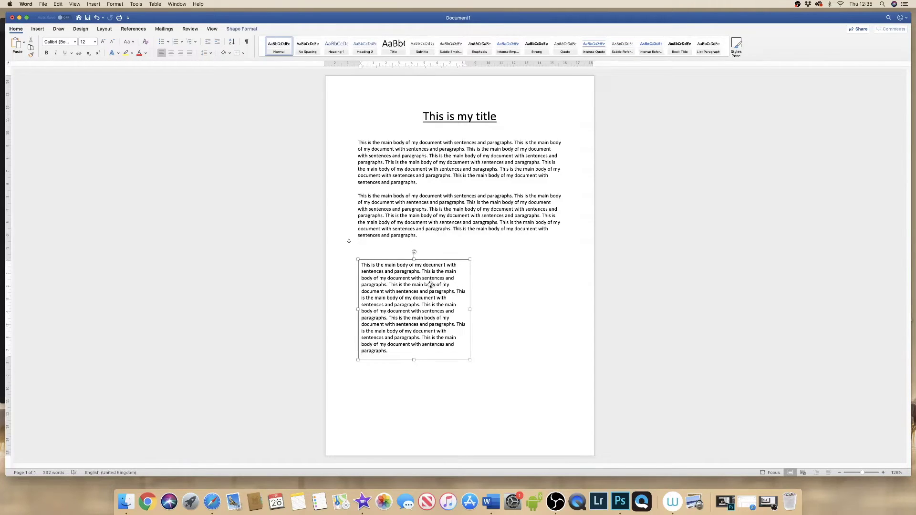
pyautogui.click(515, 280)
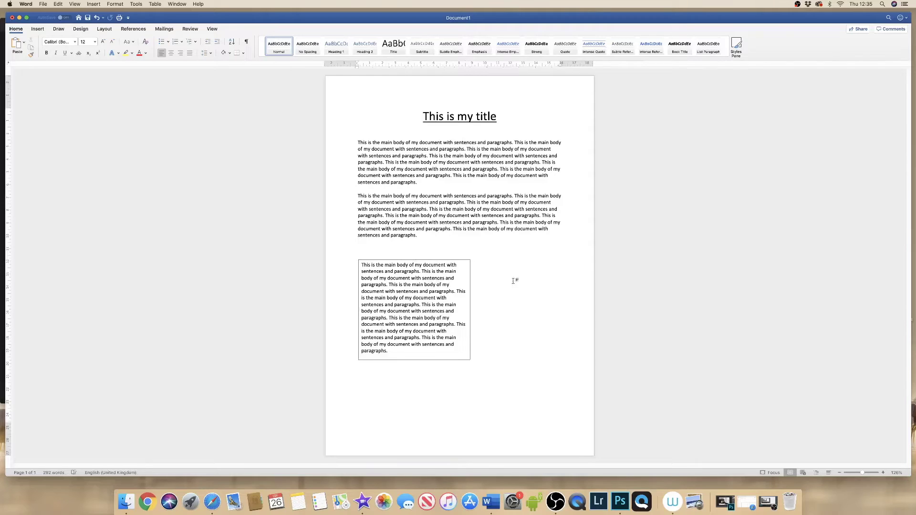
pyautogui.click(431, 293)
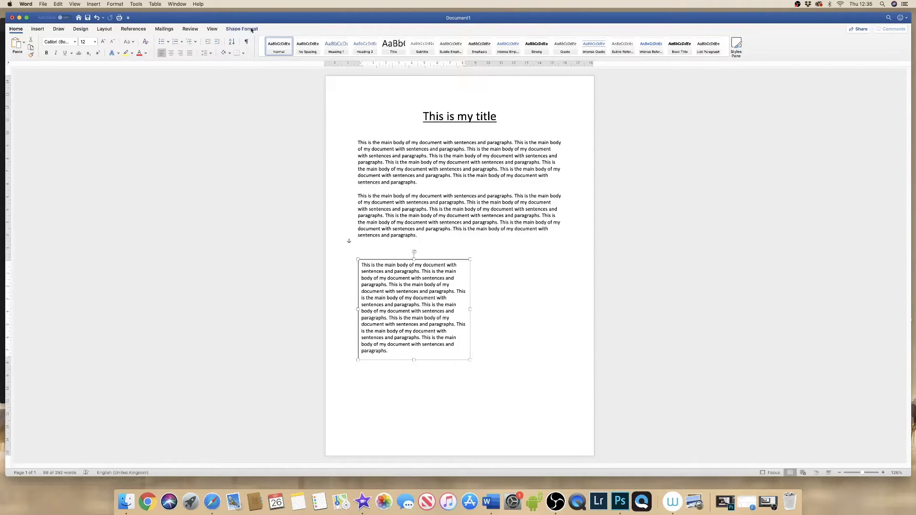
pyautogui.click(247, 31)
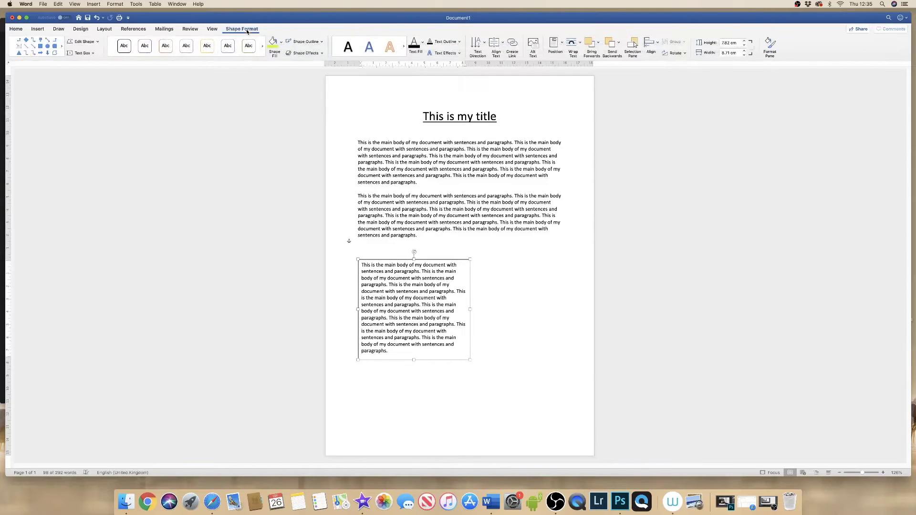
pyautogui.click(580, 46)
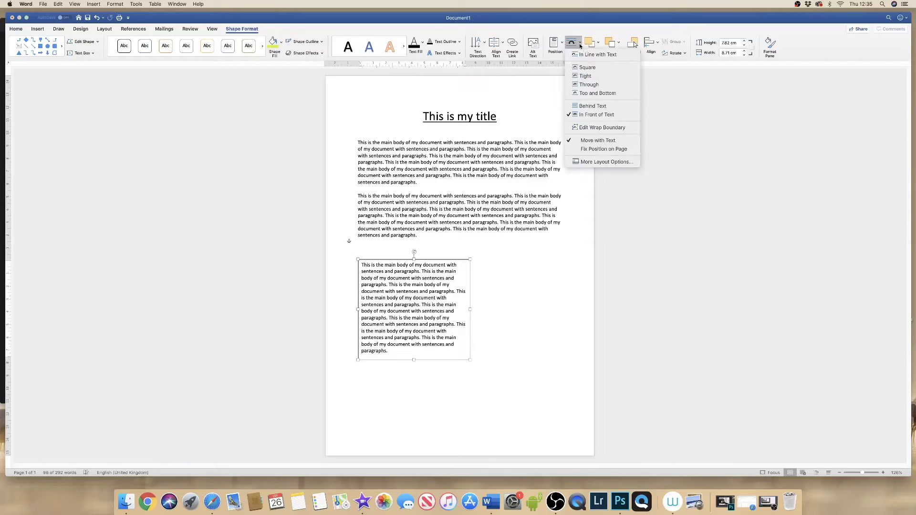
pyautogui.click(584, 78)
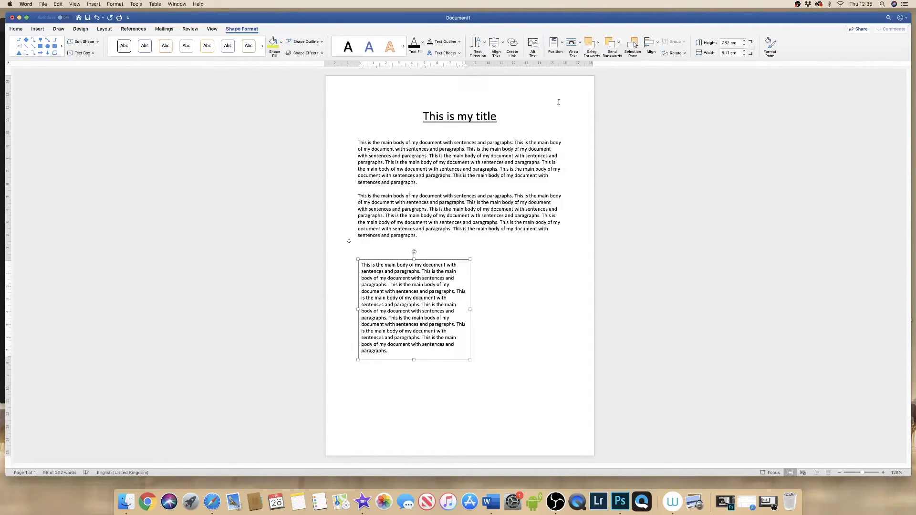
pyautogui.moveTo(428, 260)
pyautogui.mouseDown()
pyautogui.moveTo(548, 205)
pyautogui.moveTo(521, 185)
pyautogui.moveTo(523, 156)
pyautogui.moveTo(443, 155)
pyautogui.moveTo(427, 260)
pyautogui.moveTo(420, 253)
pyautogui.moveTo(429, 246)
pyautogui.mouseUp()
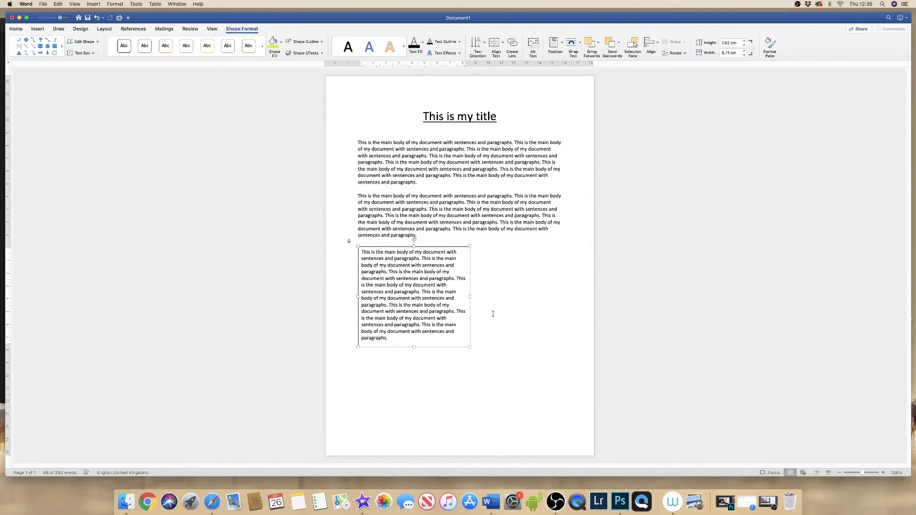
# Step: Set the text box's Shape Outline to No Outline and check the border is gone
pyautogui.click(478, 302)
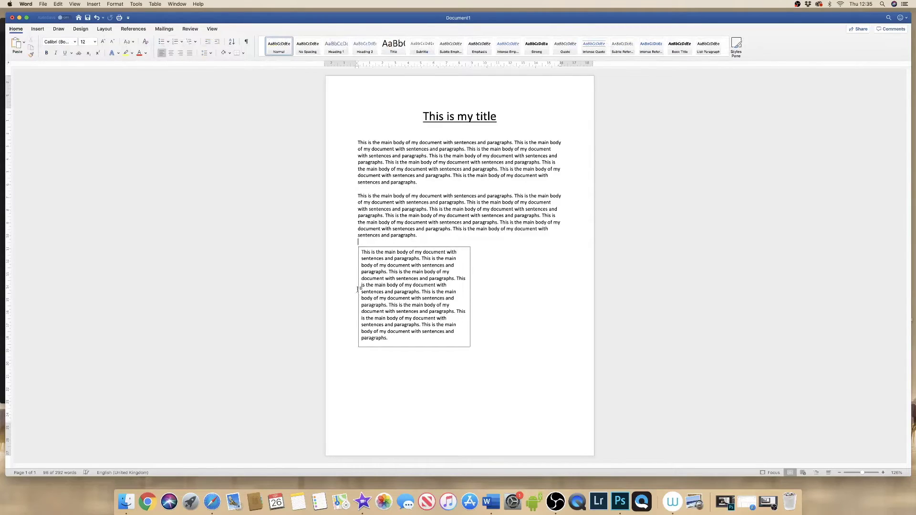
pyautogui.click(413, 280)
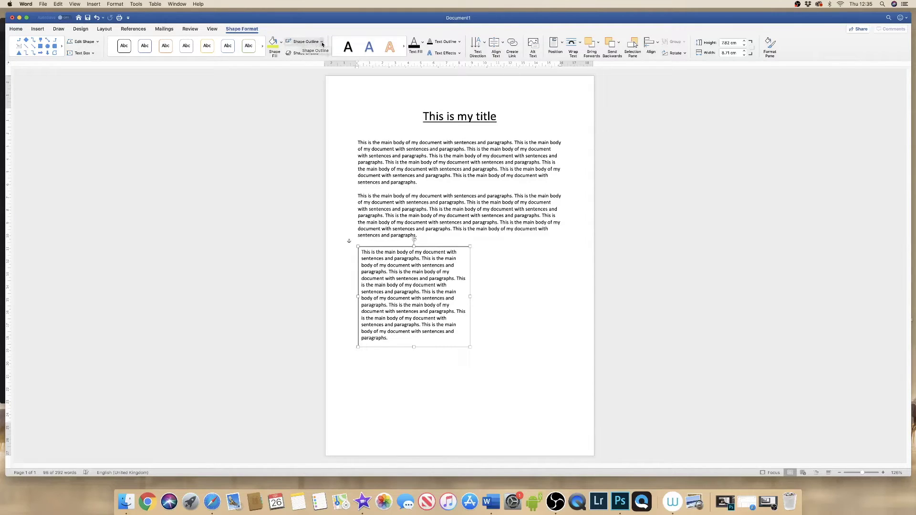
pyautogui.click(323, 43)
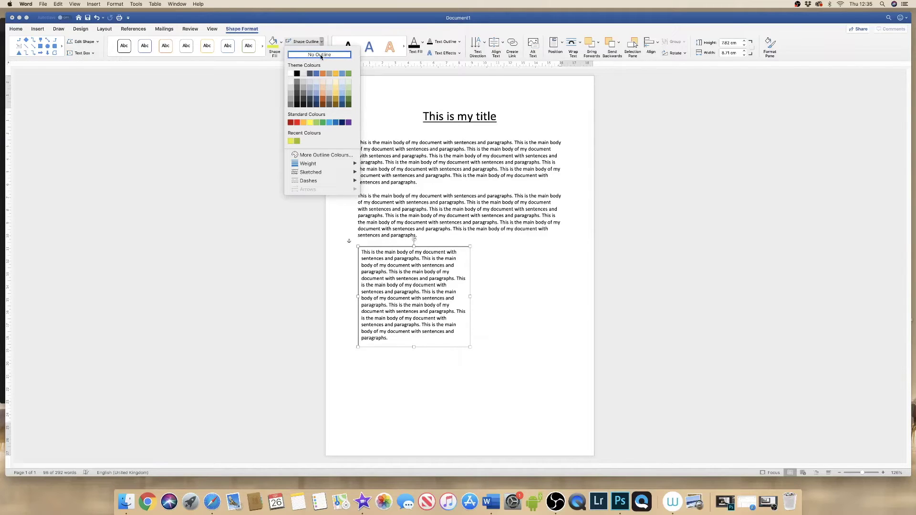
pyautogui.click(321, 55)
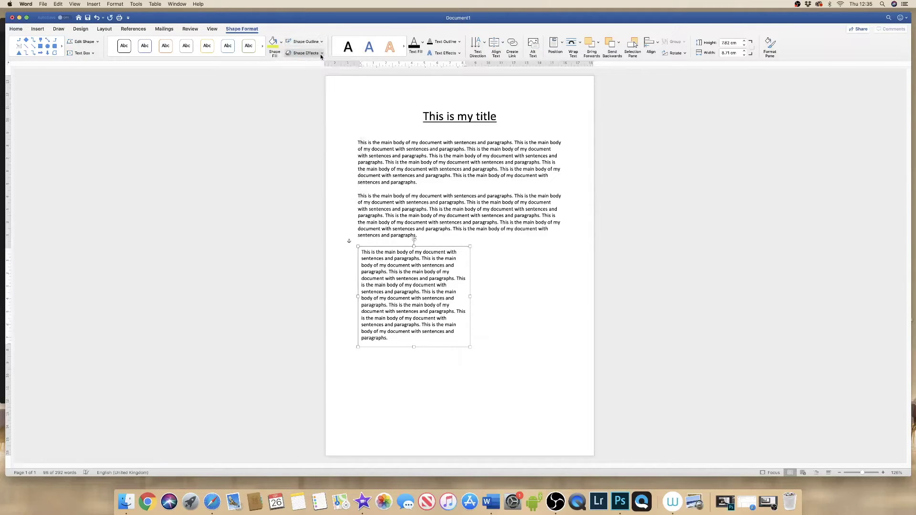
pyautogui.click(529, 312)
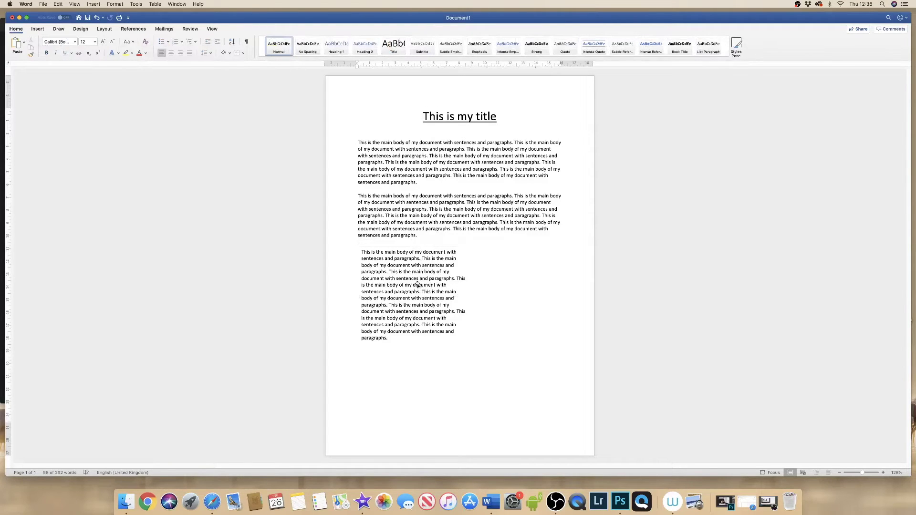
# Step: Reposition the text box below the second paragraph and enlarge it to 11.05 × 13.43 cm
pyautogui.moveTo(417, 286); pyautogui.dragTo(498, 198)
pyautogui.click(479, 338)
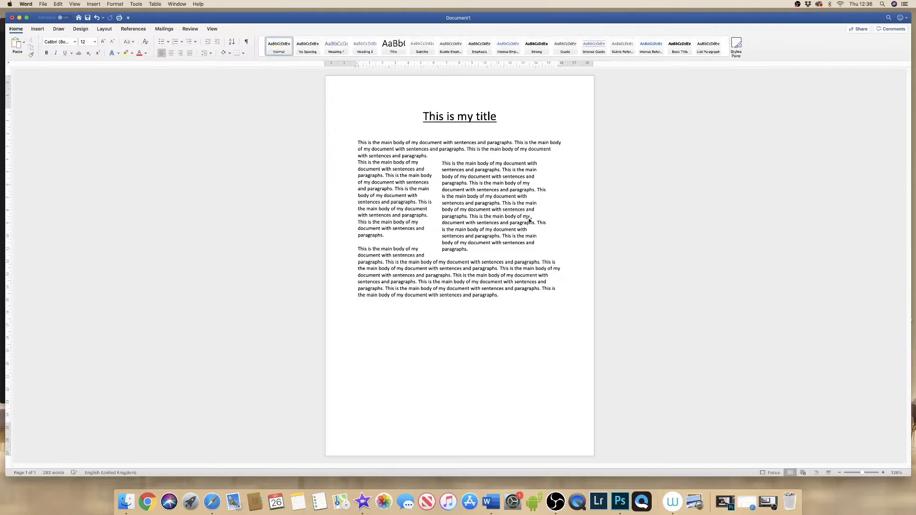
pyautogui.click(487, 209)
pyautogui.moveTo(492, 197); pyautogui.dragTo(409, 285)
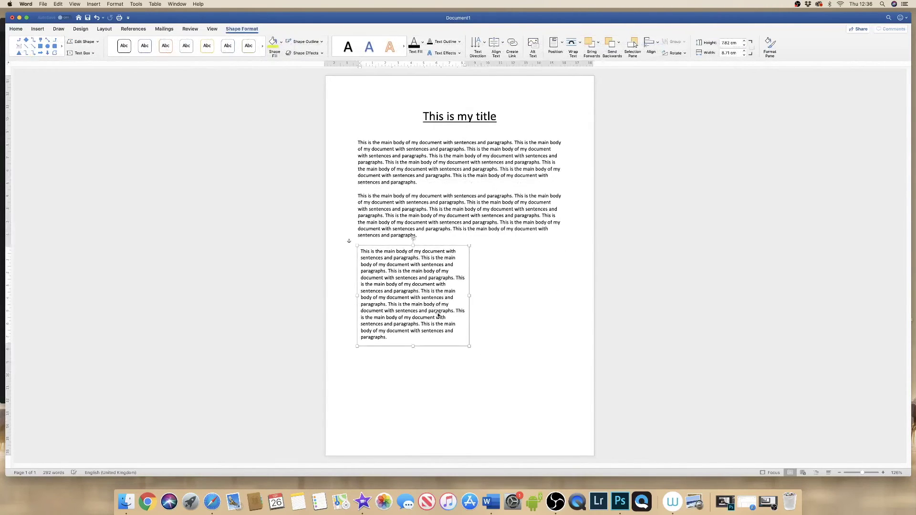
pyautogui.moveTo(469, 347); pyautogui.dragTo(499, 418)
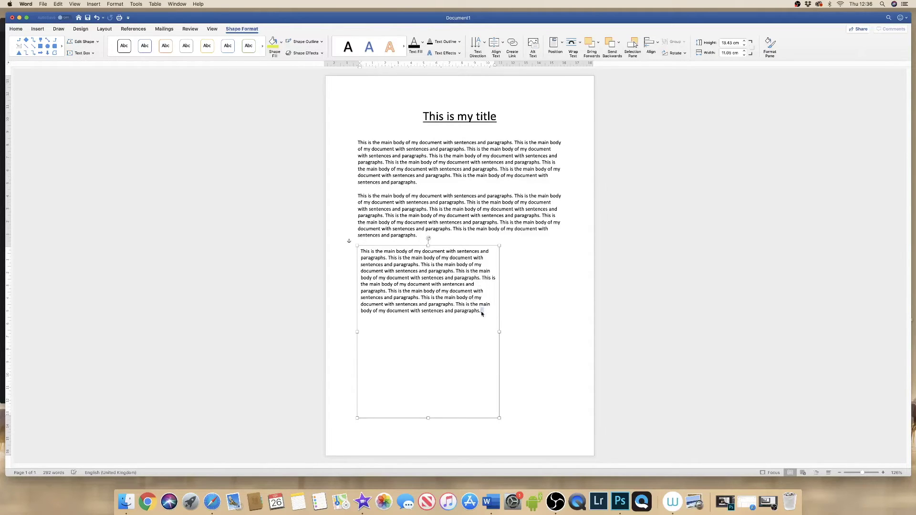
pyautogui.moveTo(482, 311); pyautogui.dragTo(364, 253)
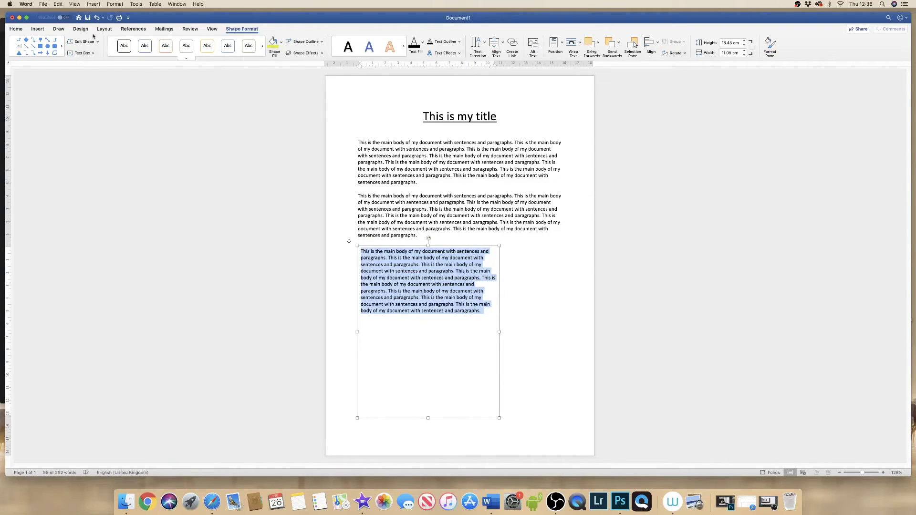
# Step: Apply 1.5 line spacing to the box text and shorten the box to 7.98 cm high
pyautogui.click(15, 30)
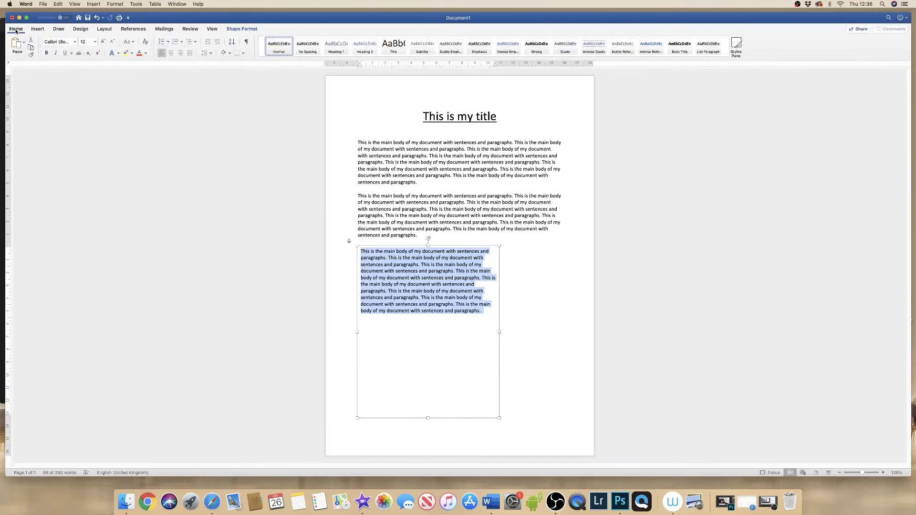
pyautogui.click(211, 54)
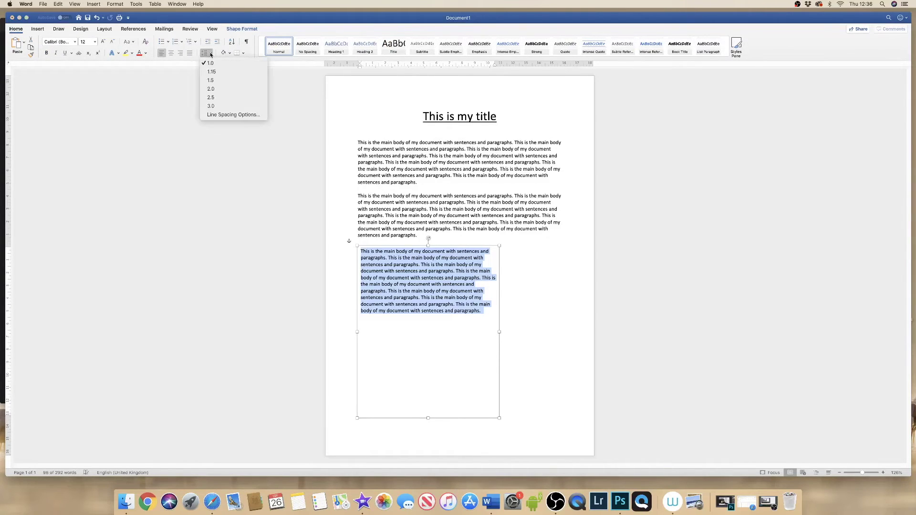
pyautogui.click(211, 81)
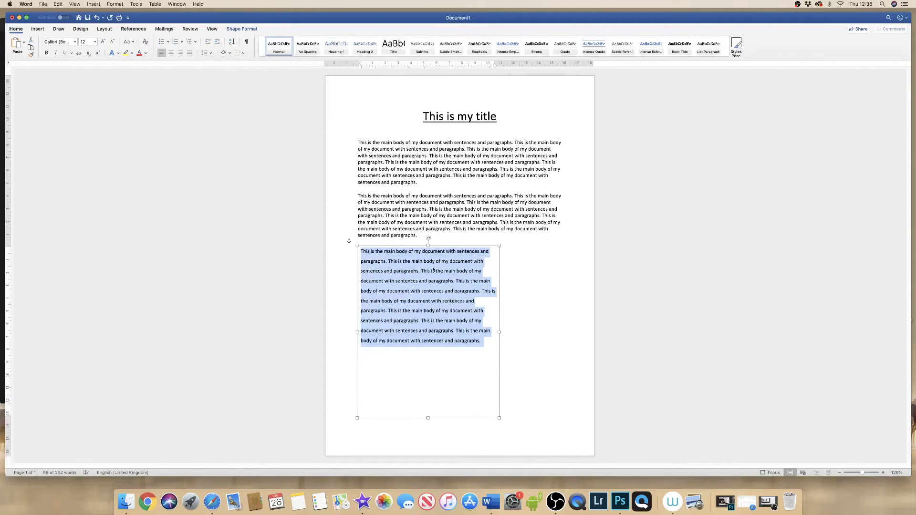
pyautogui.click(426, 356)
pyautogui.moveTo(428, 418); pyautogui.dragTo(428, 349)
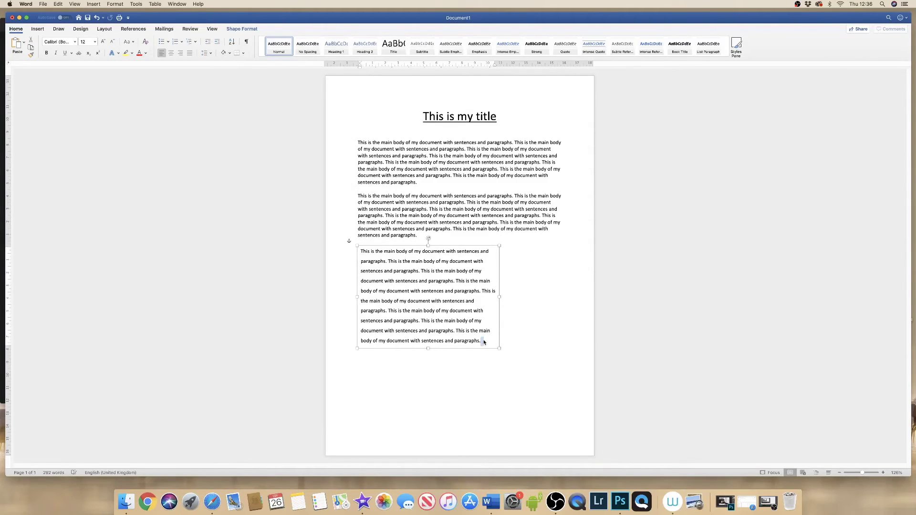
# Step: Justify the text inside the text box
pyautogui.moveTo(485, 340); pyautogui.dragTo(367, 253)
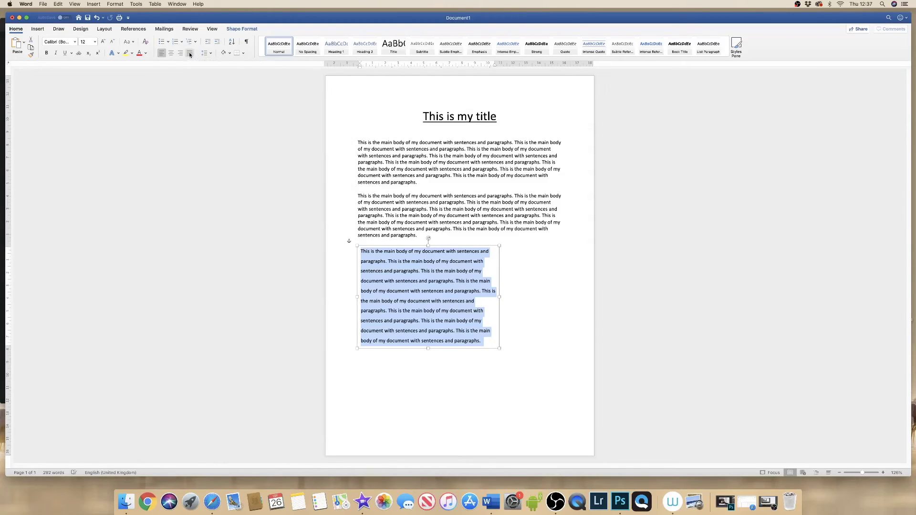
pyautogui.click(189, 53)
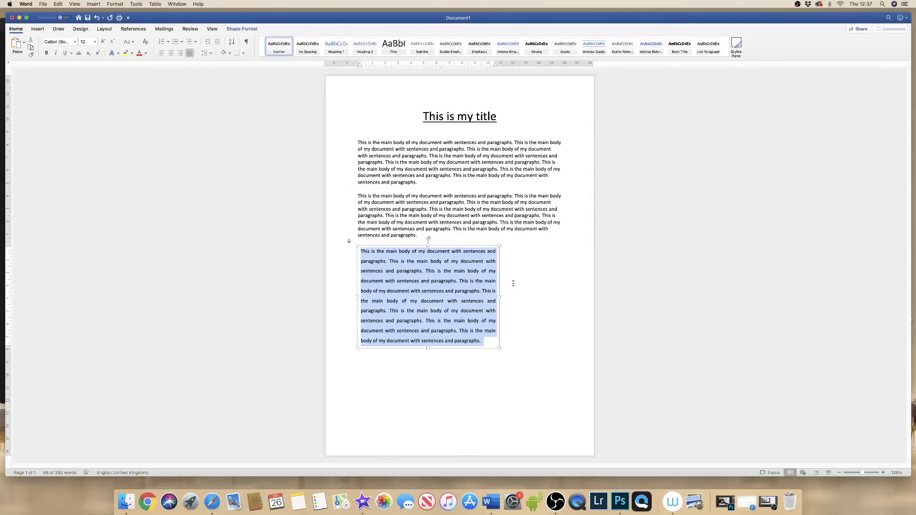
pyautogui.click(544, 293)
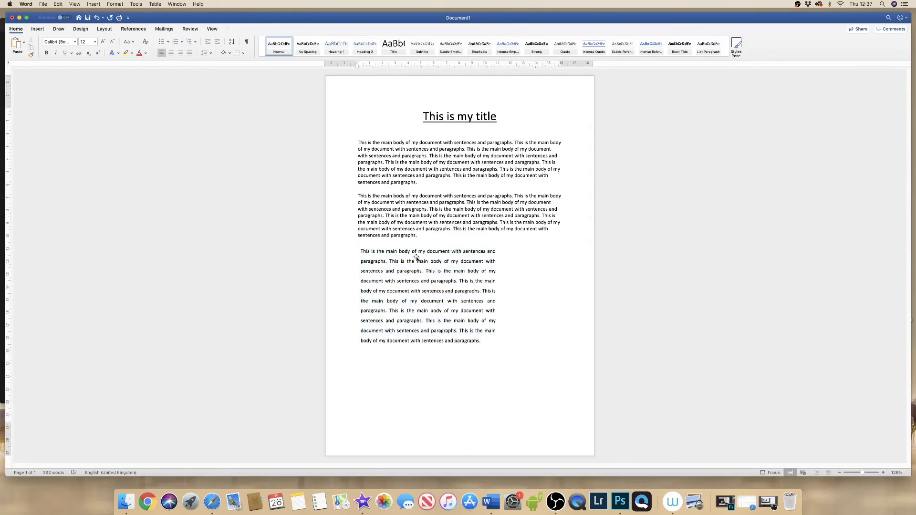
# Step: Nudge the text box slightly so it sits just beneath paragraph two
pyautogui.click(430, 282)
pyautogui.moveTo(430, 281)
pyautogui.mouseDown()
pyautogui.moveTo(425, 275)
pyautogui.moveTo(494, 260)
pyautogui.moveTo(487, 195)
pyautogui.moveTo(548, 222)
pyautogui.moveTo(466, 311)
pyautogui.moveTo(433, 285)
pyautogui.mouseUp()
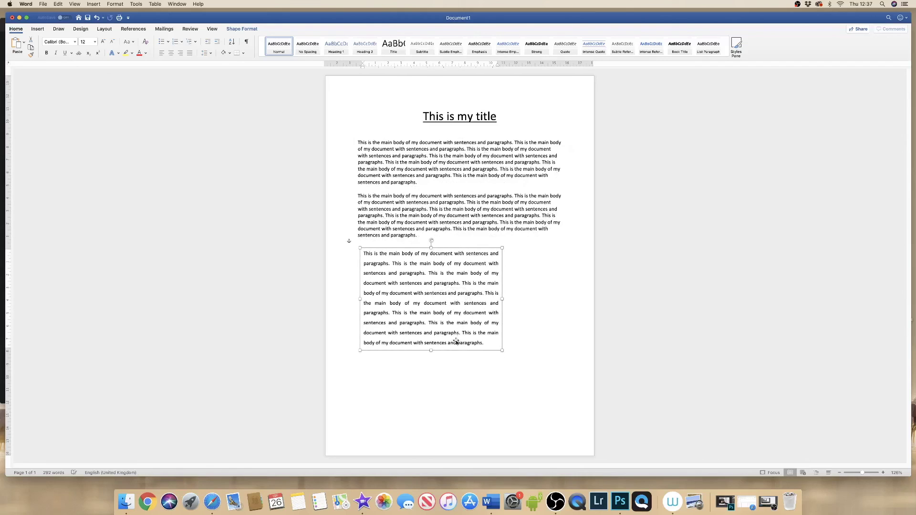
pyautogui.click(446, 373)
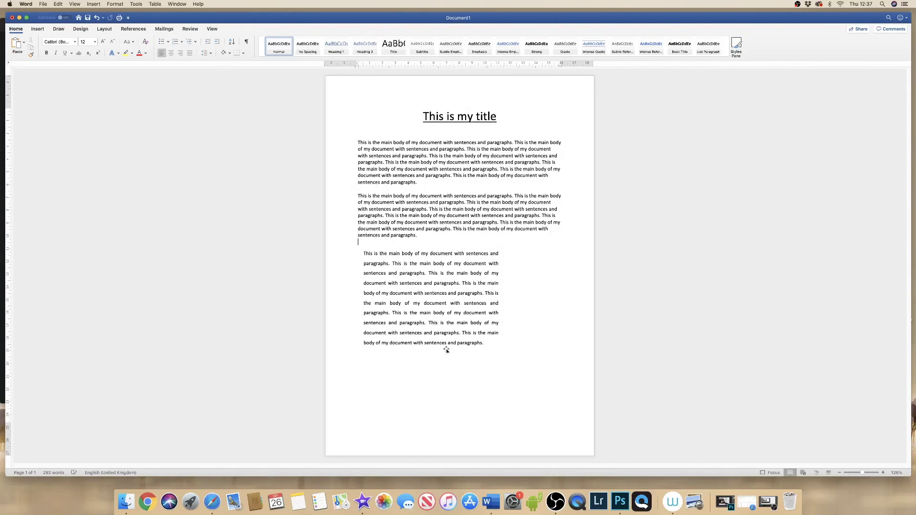